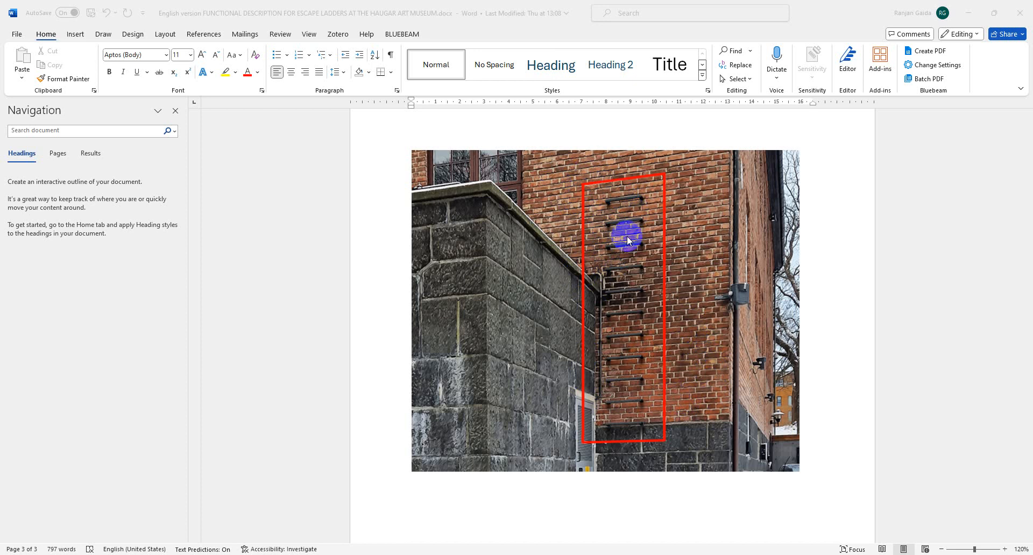
Scroll back up to the ladder's Dimensions and Material properties, then minimize the Word document.
scroll(627, 237, "up", 10)
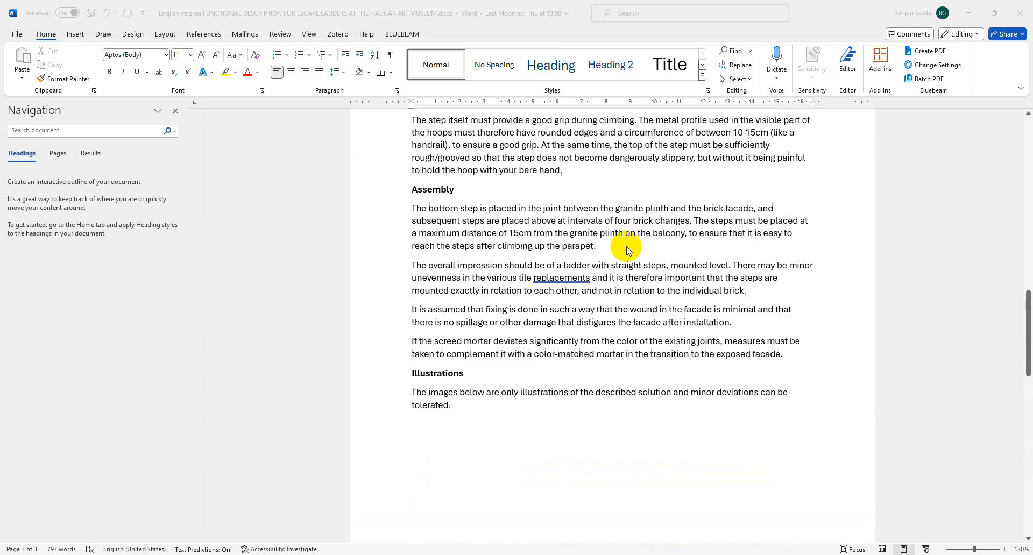
scroll(623, 256, "up", 1)
scroll(622, 256, "up", 6)
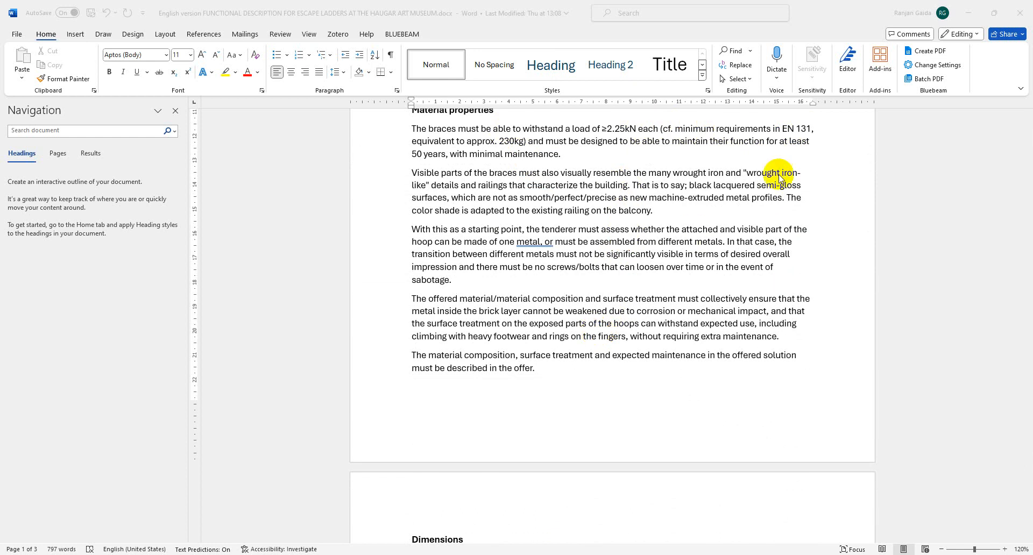
left_click(967, 16)
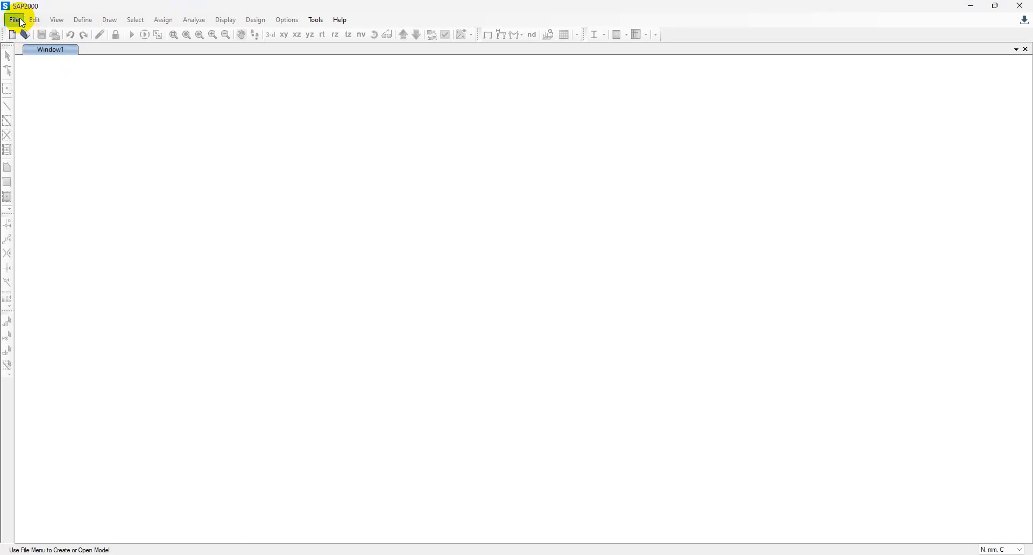
Create a new model from the Blank template using N, mm, C units and Europe default materials.
left_click(19, 20)
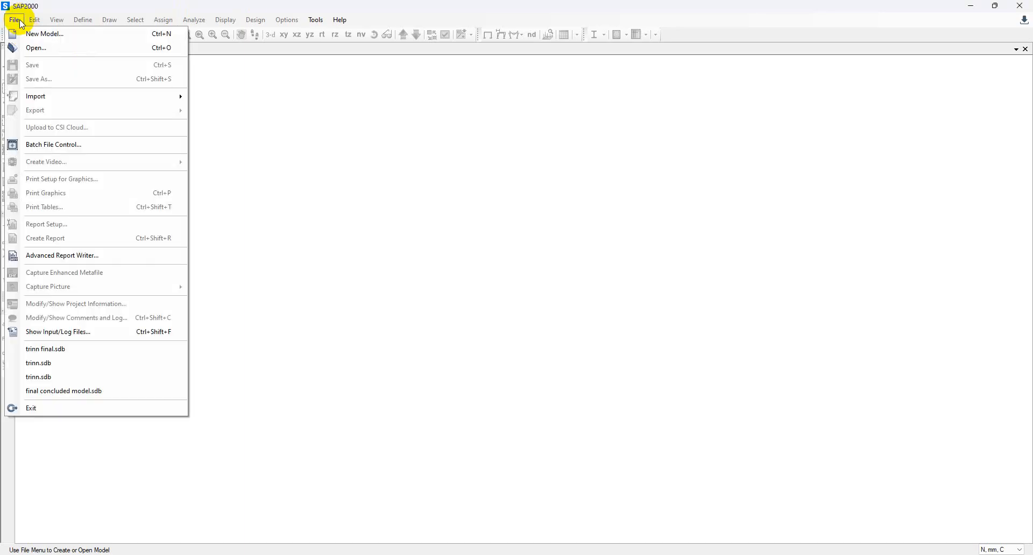
left_click(57, 41)
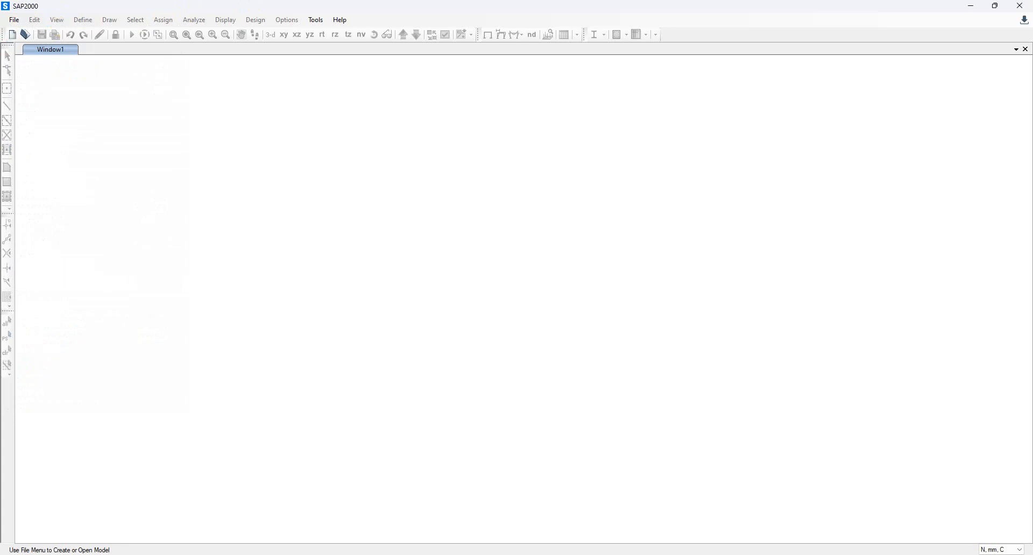
left_click(14, 20)
left_click(38, 37)
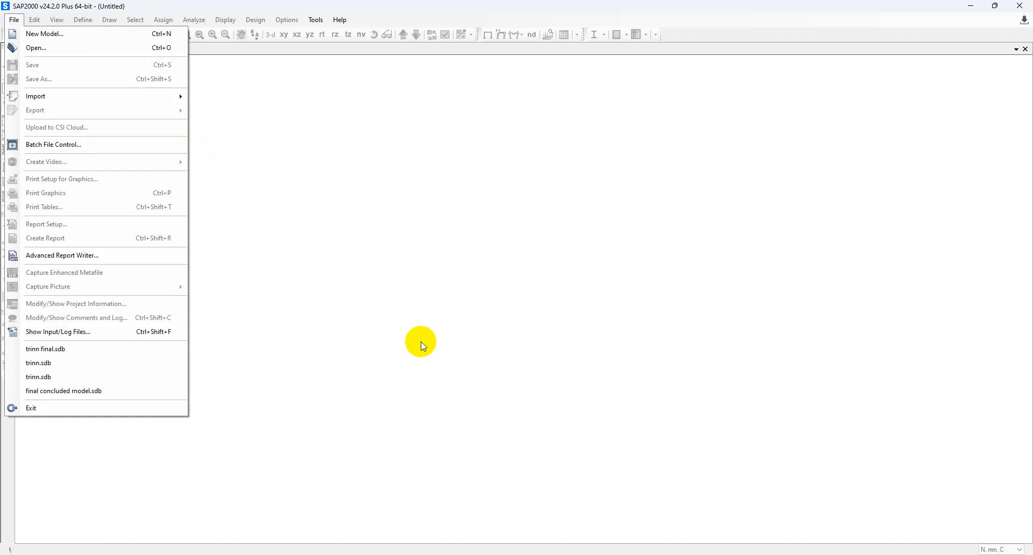
left_click(22, 33)
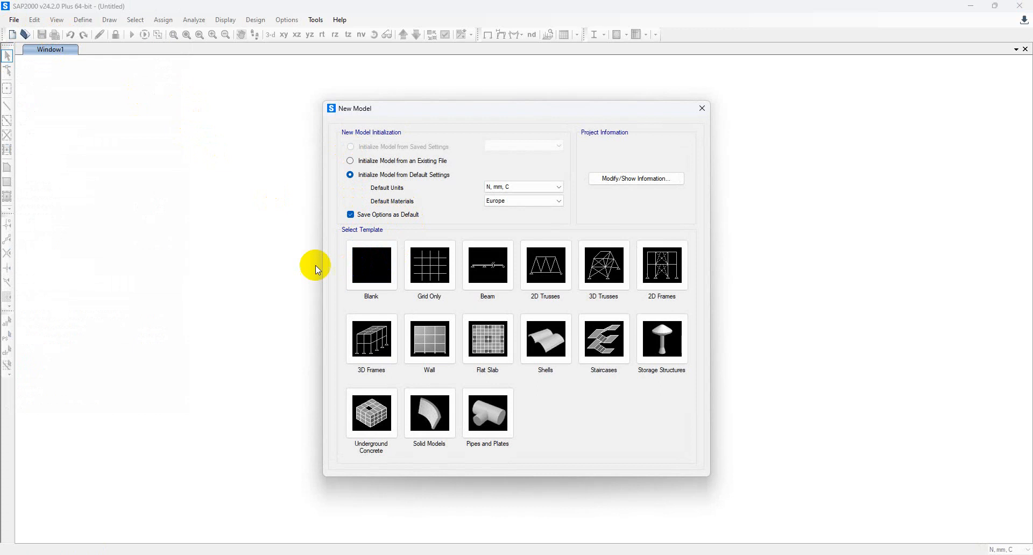
left_click(363, 265)
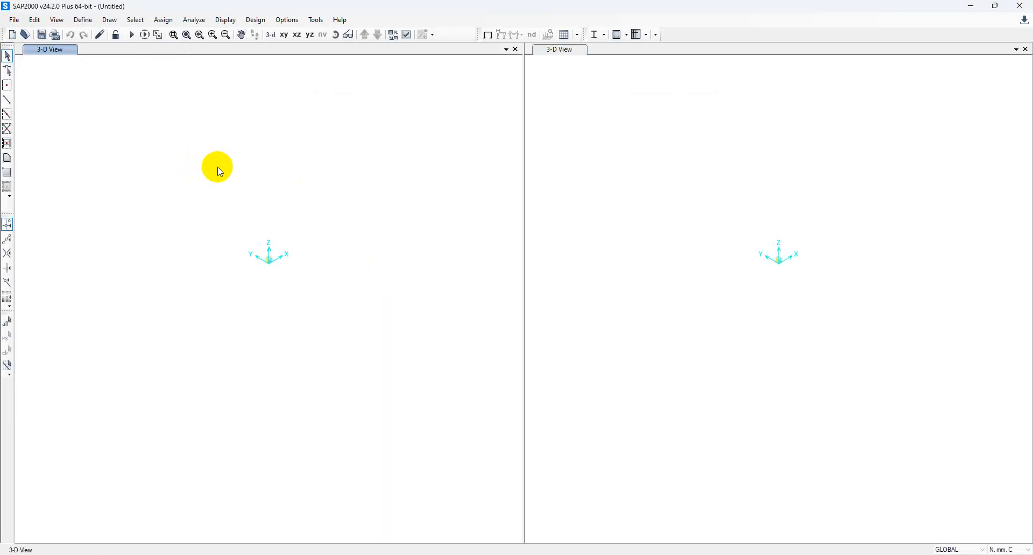
Edit the GLOBAL grid system data and add two X grid lines named A and B.
right_click(253, 192)
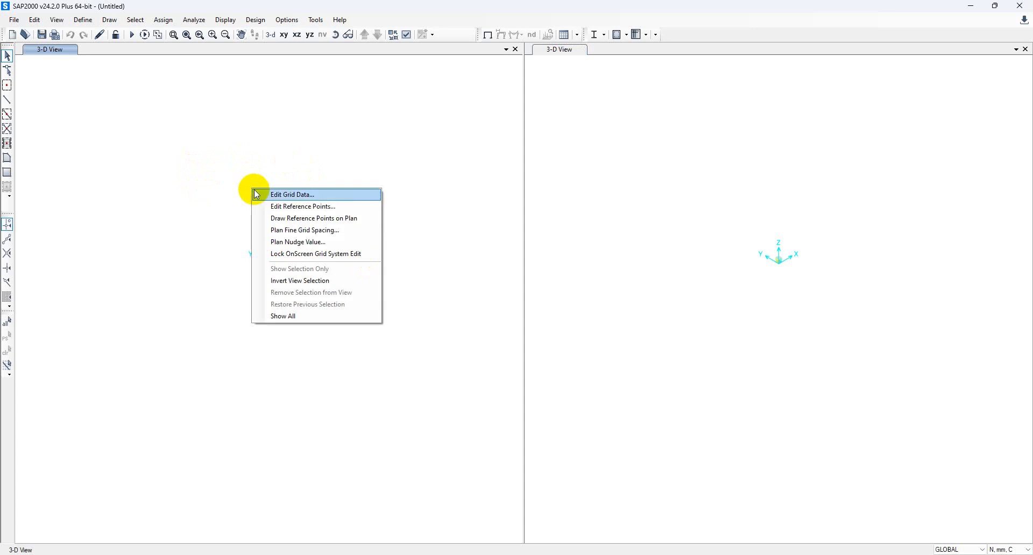
left_click(295, 195)
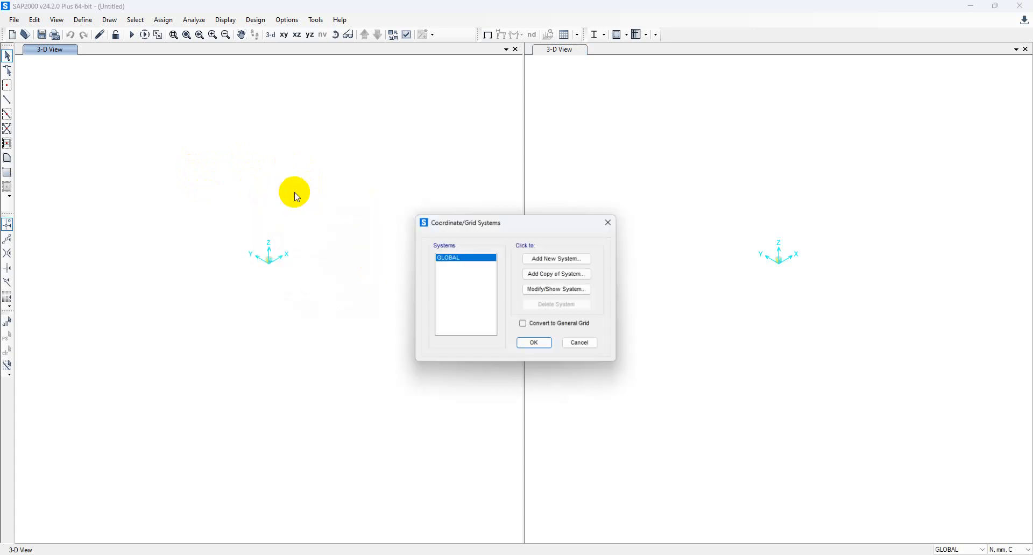
left_click(539, 289)
left_click(598, 180)
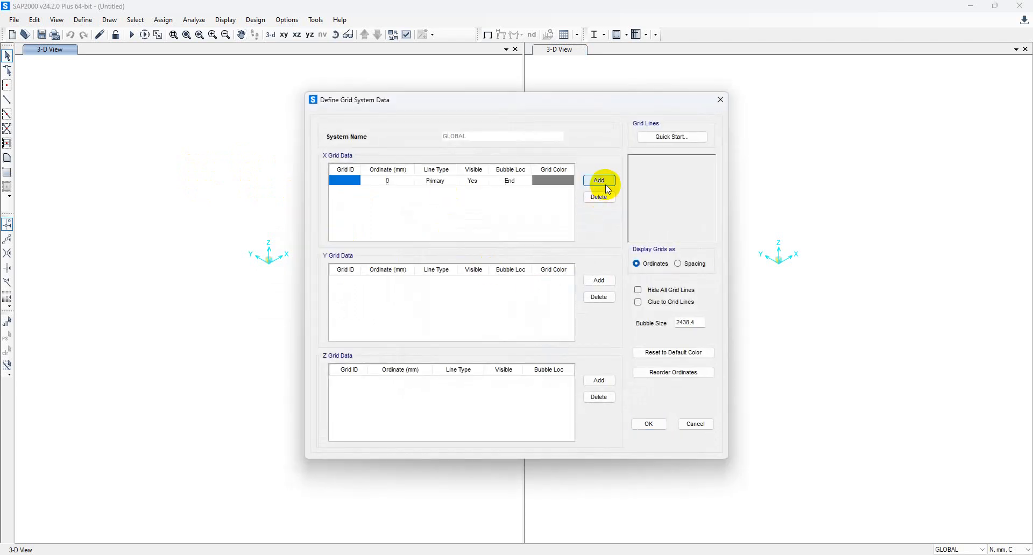
left_click(598, 180)
left_click(344, 181)
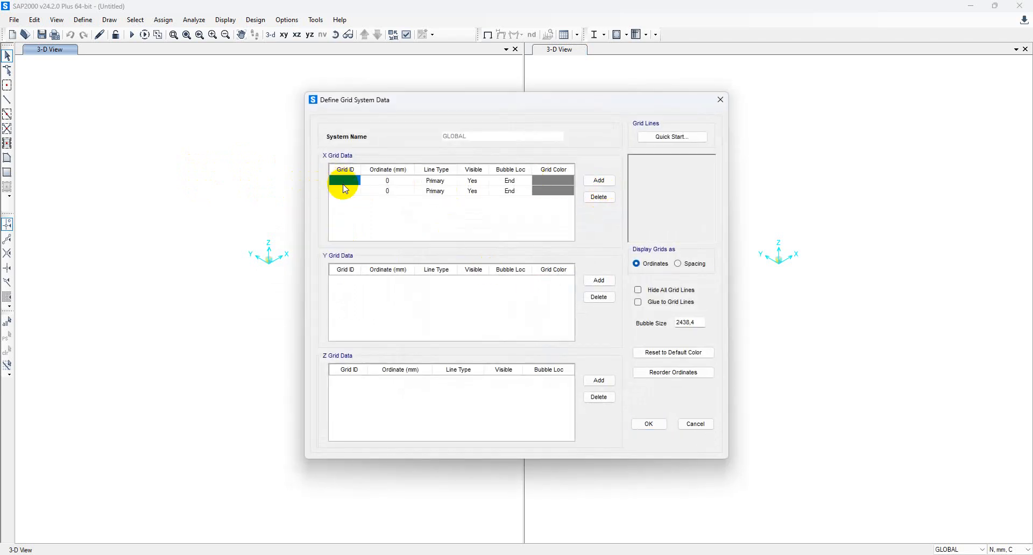
type("A")
left_click(344, 191)
type("B")
left_click(390, 182)
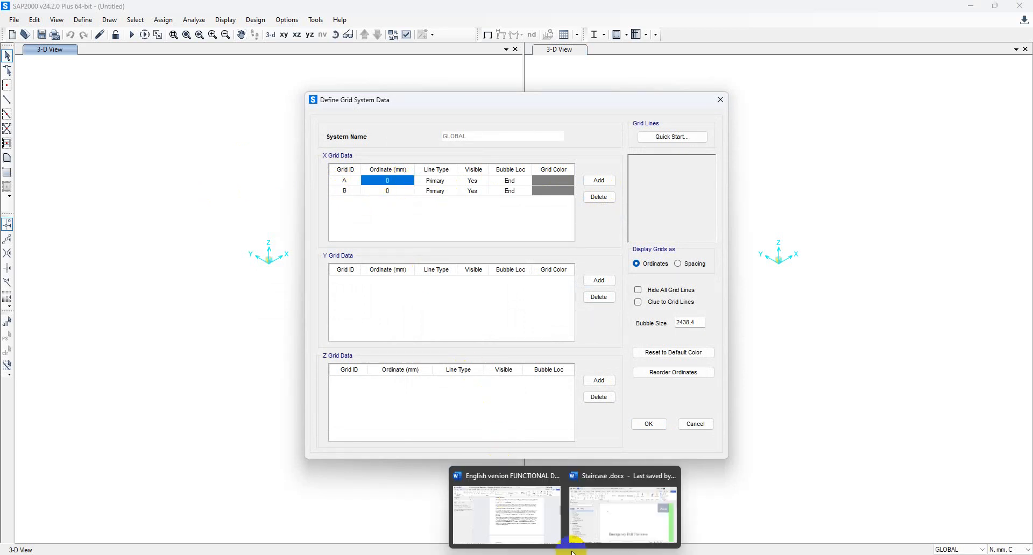
left_click(521, 527)
scroll(572, 445, "down", 20)
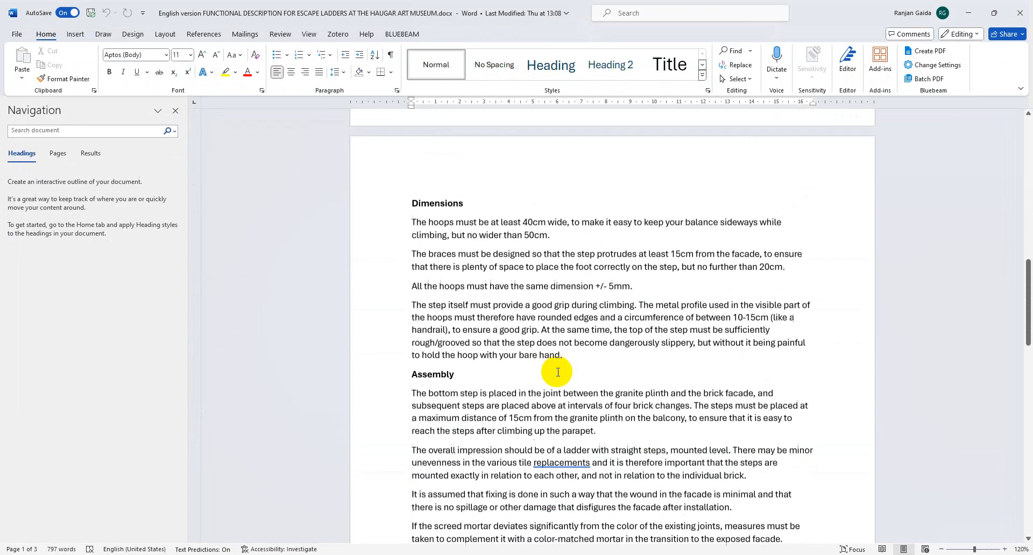
scroll(619, 351, "down", 3)
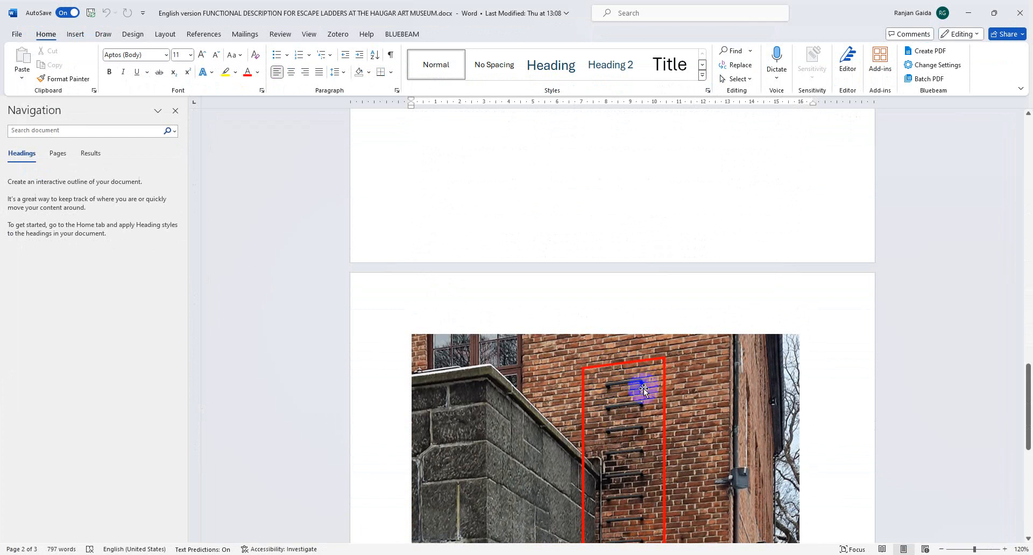
left_click(967, 13)
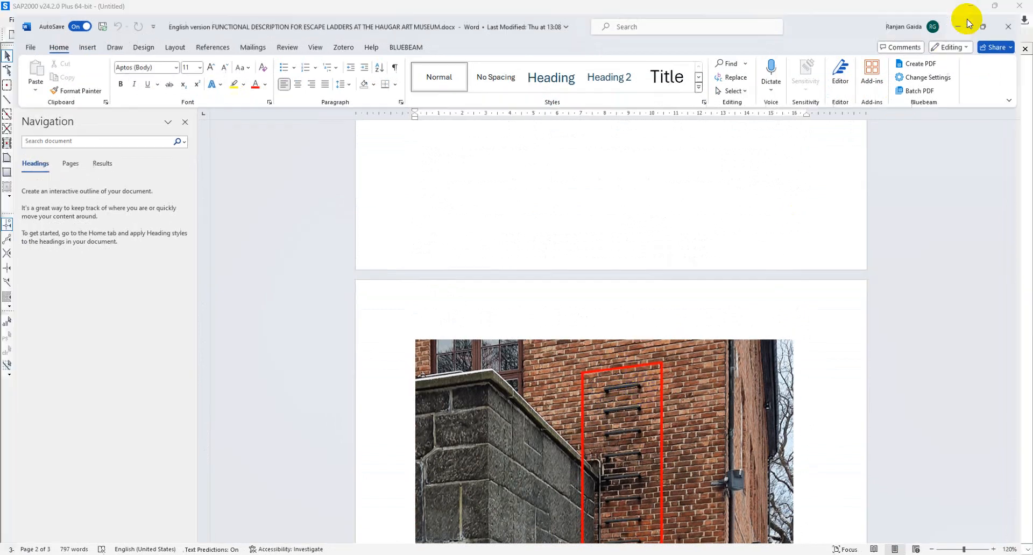
Set grid A to 400, add Y grid lines C at 160 and D, and add Z grid E.
double_click(403, 180)
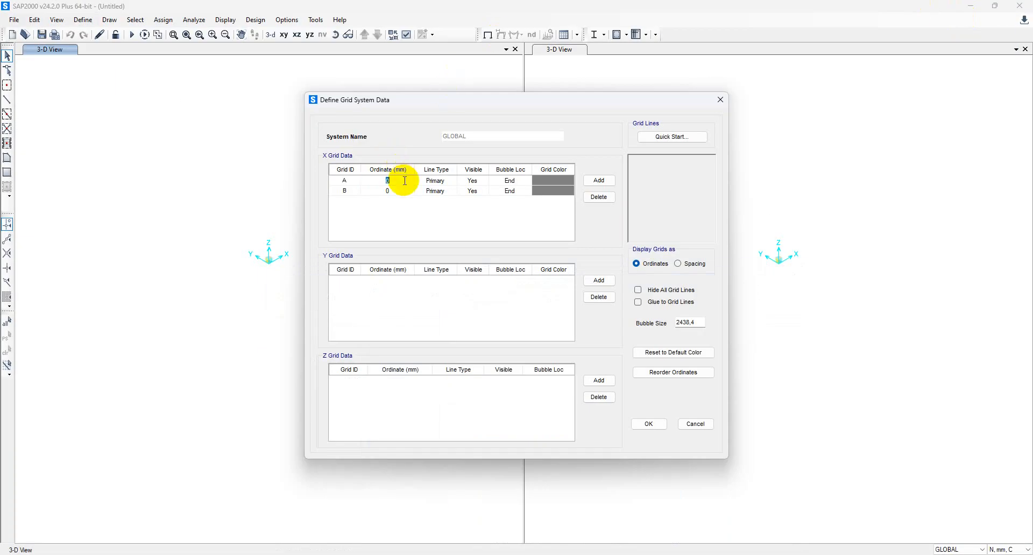
type("400")
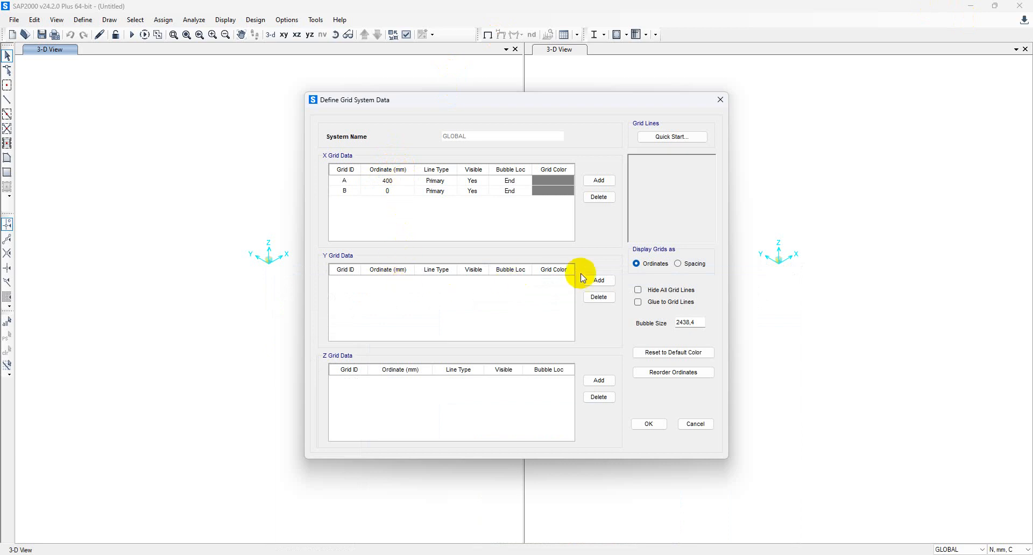
left_click(597, 282)
left_click(597, 283)
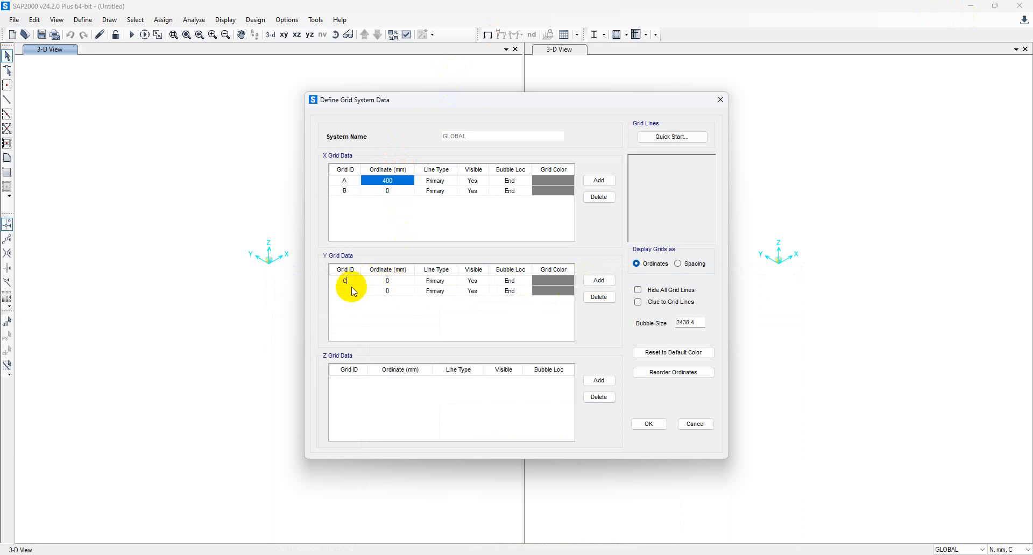
type("C")
left_click(354, 291)
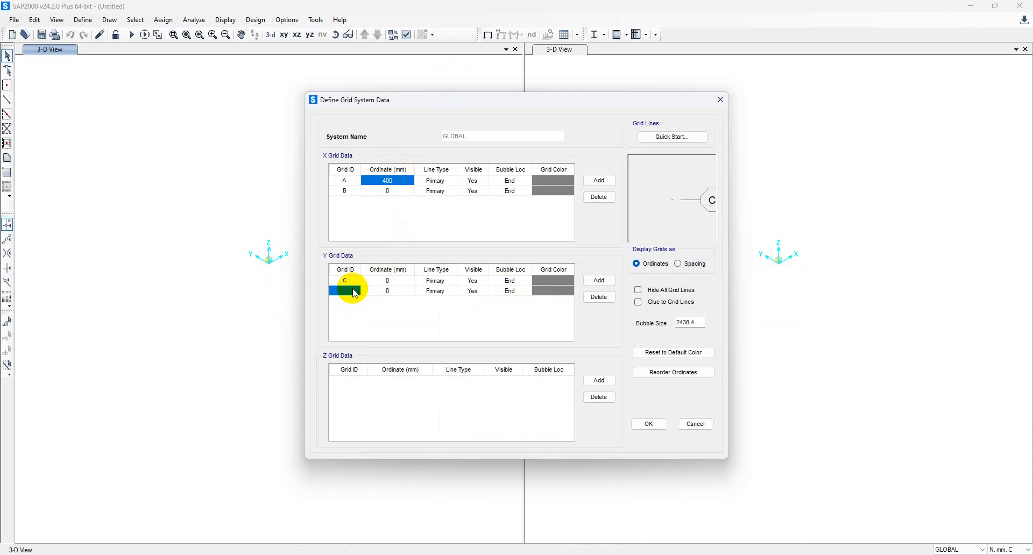
type("D")
left_click(391, 280)
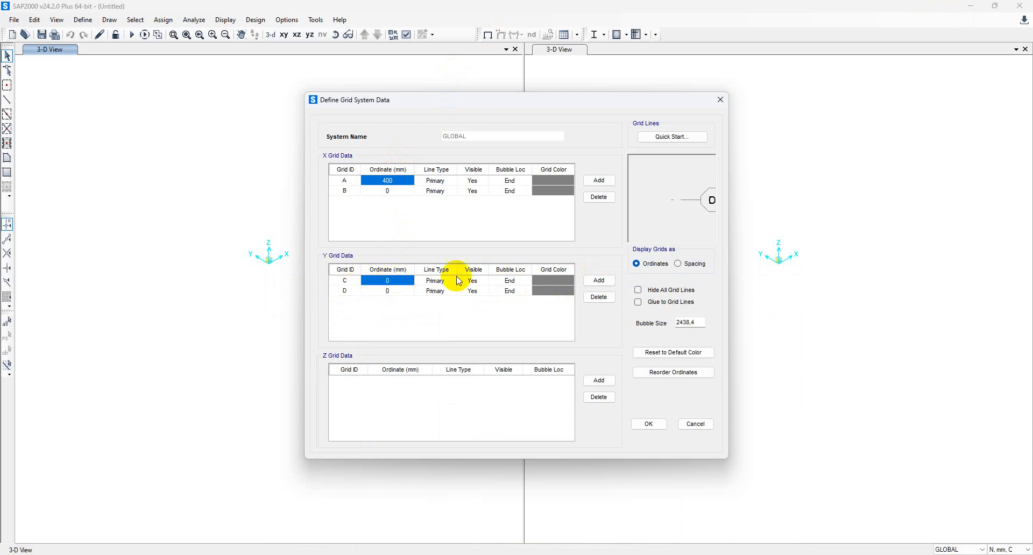
left_click(389, 278)
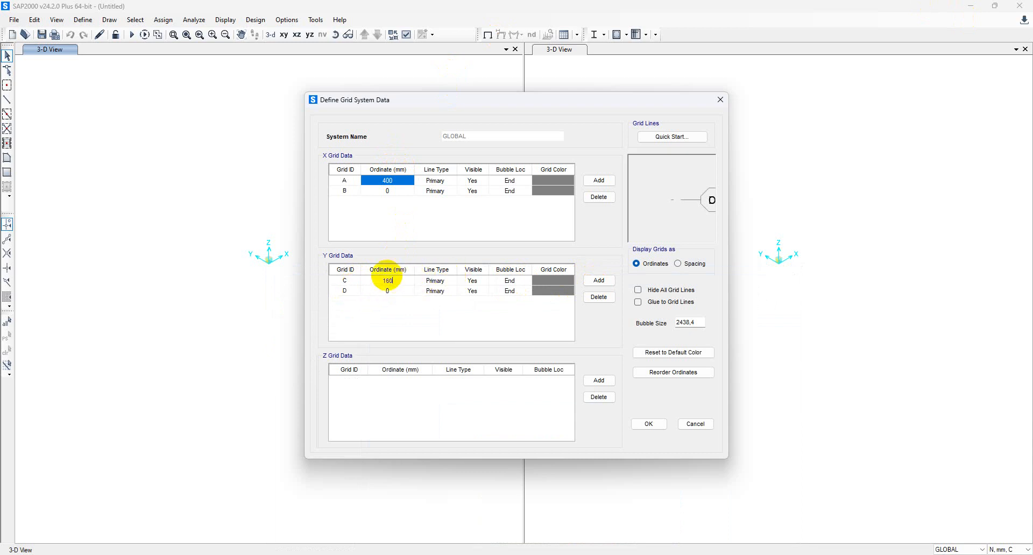
left_click(598, 380)
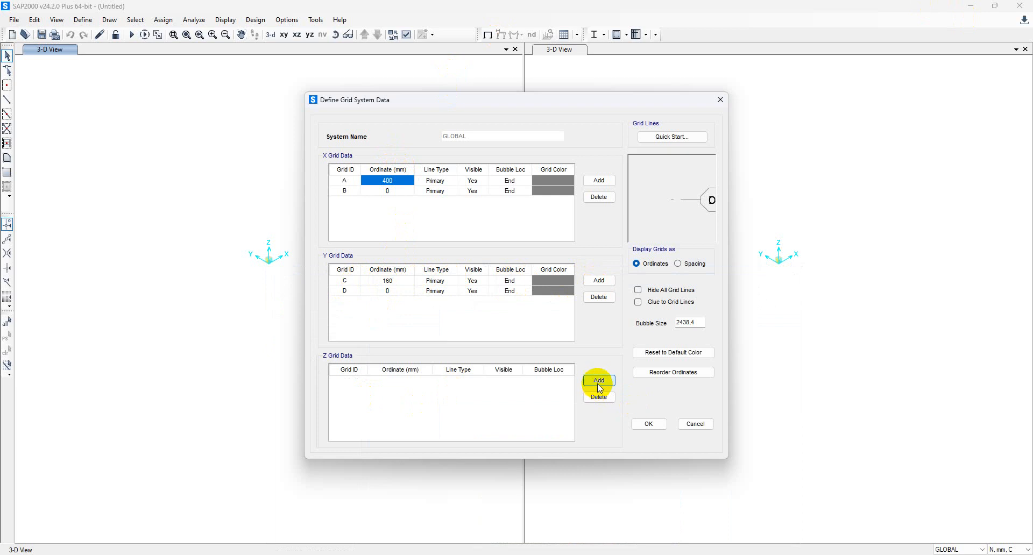
left_click(358, 380)
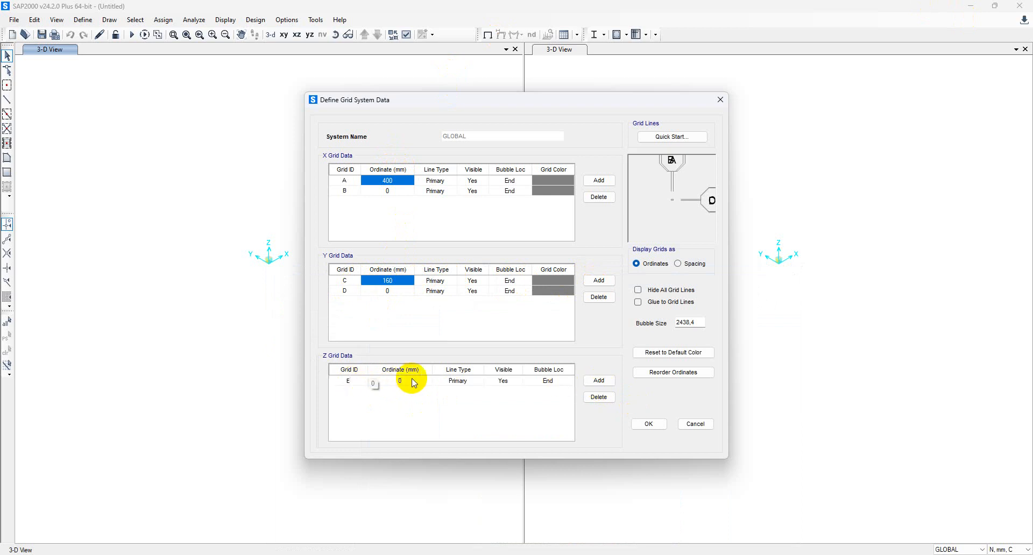
Display grids as spacings, set bubble size to 25, and apply the grid system.
left_click(678, 264)
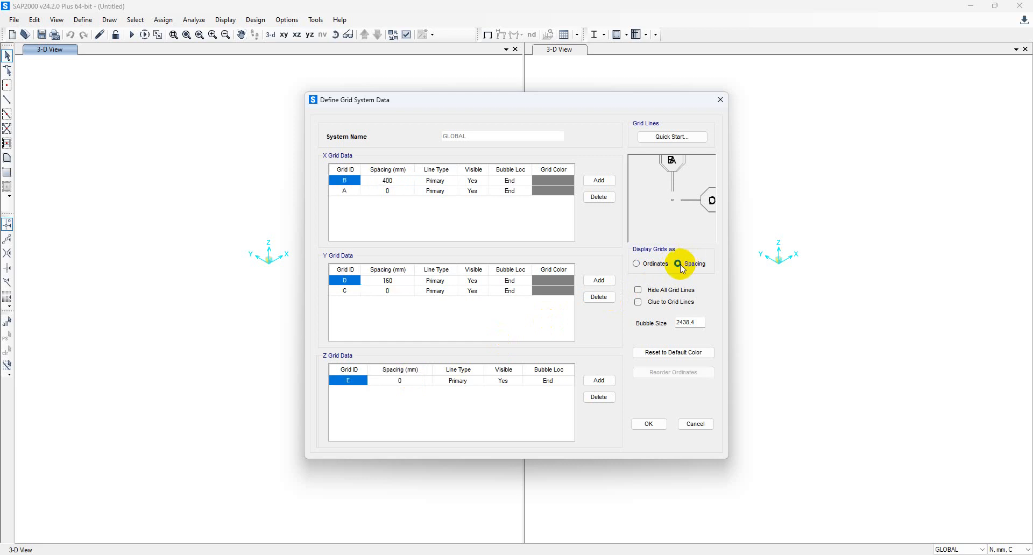
double_click(690, 323)
type("25")
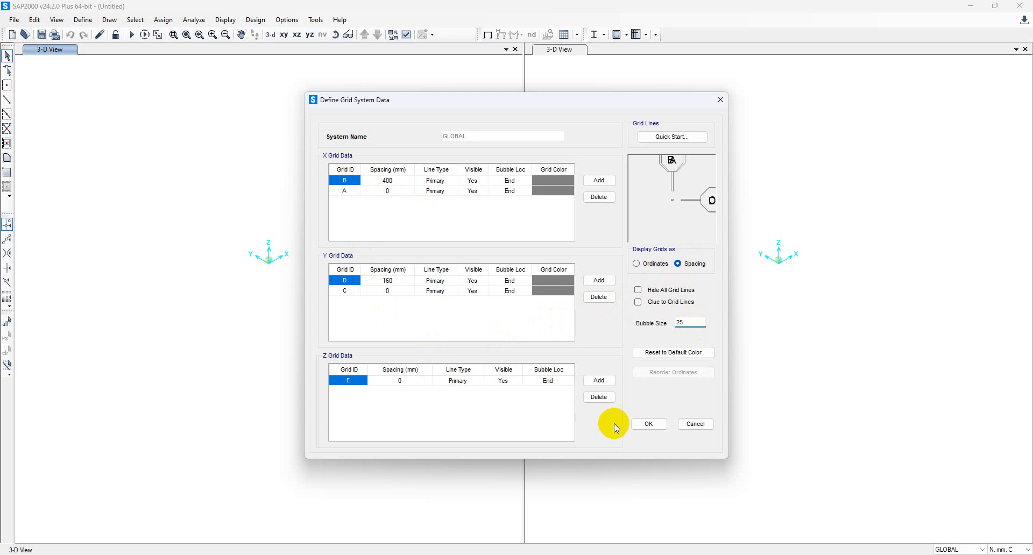
left_click(647, 425)
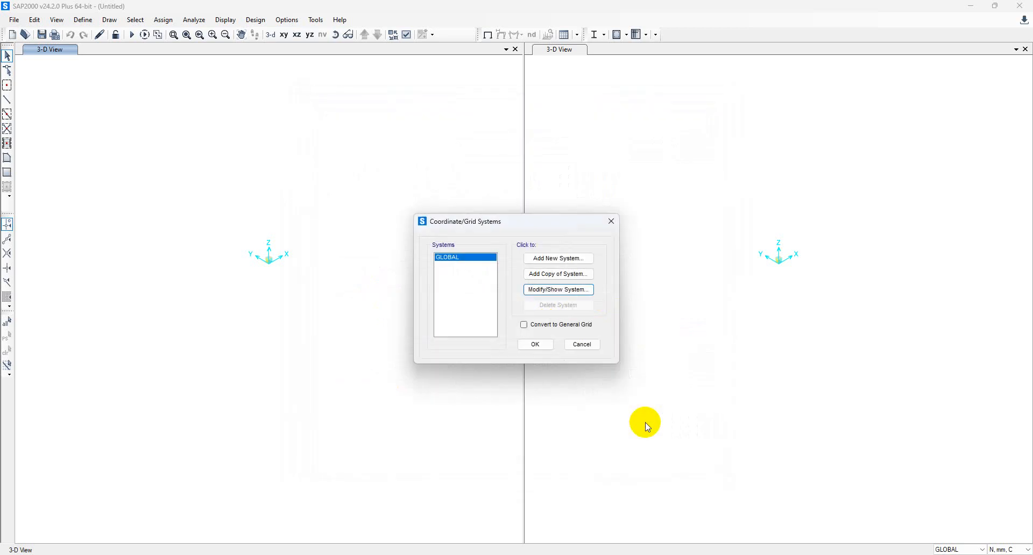
left_click(535, 344)
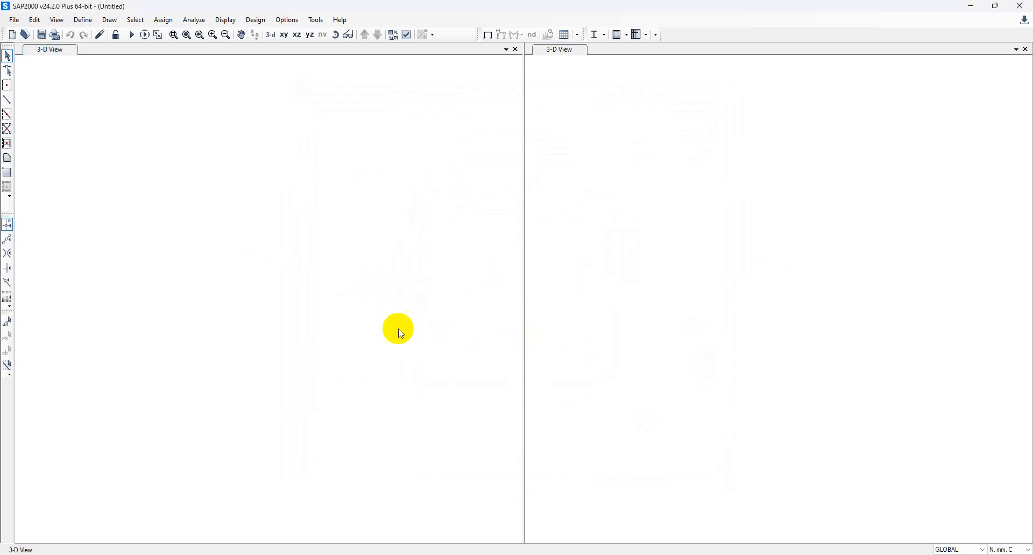
Switch to plan view at Z=0 and review materials, keeping C30/37 and S355 without adding any.
left_click(283, 36)
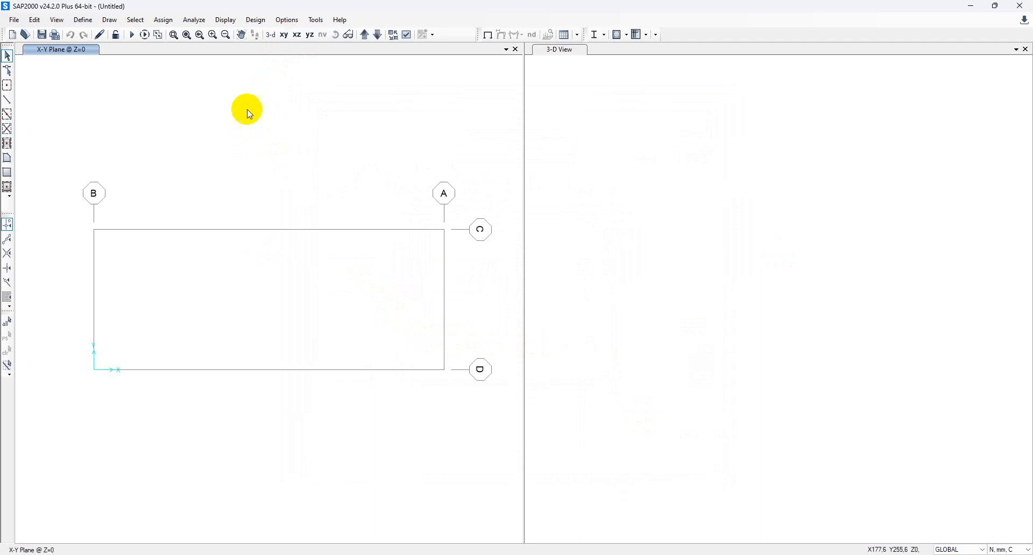
left_click(85, 23)
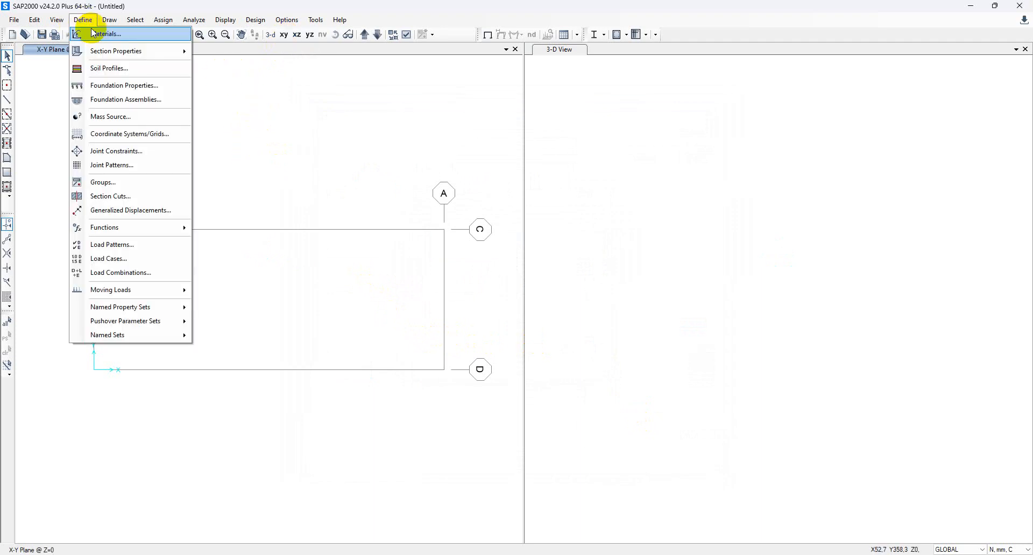
left_click(86, 34)
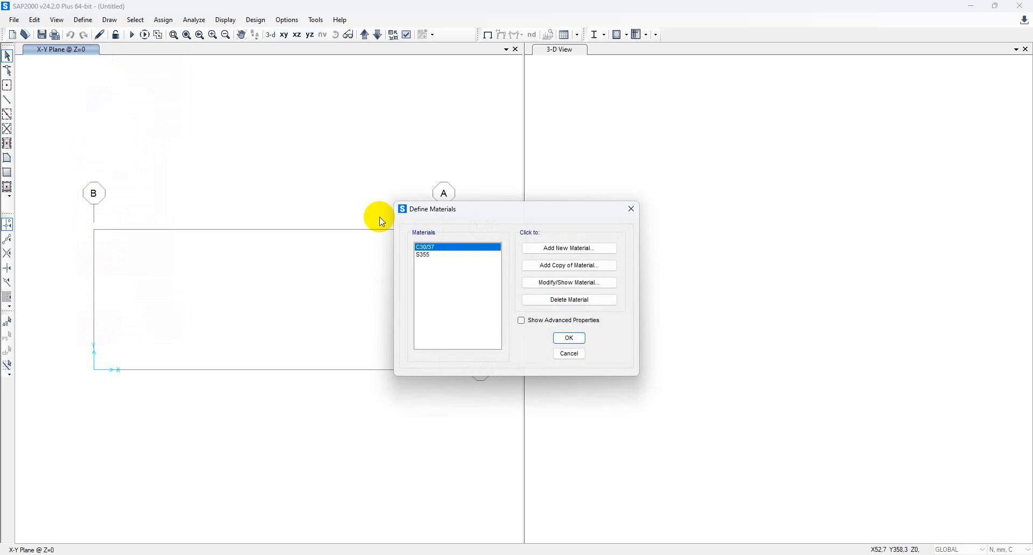
left_click(433, 256)
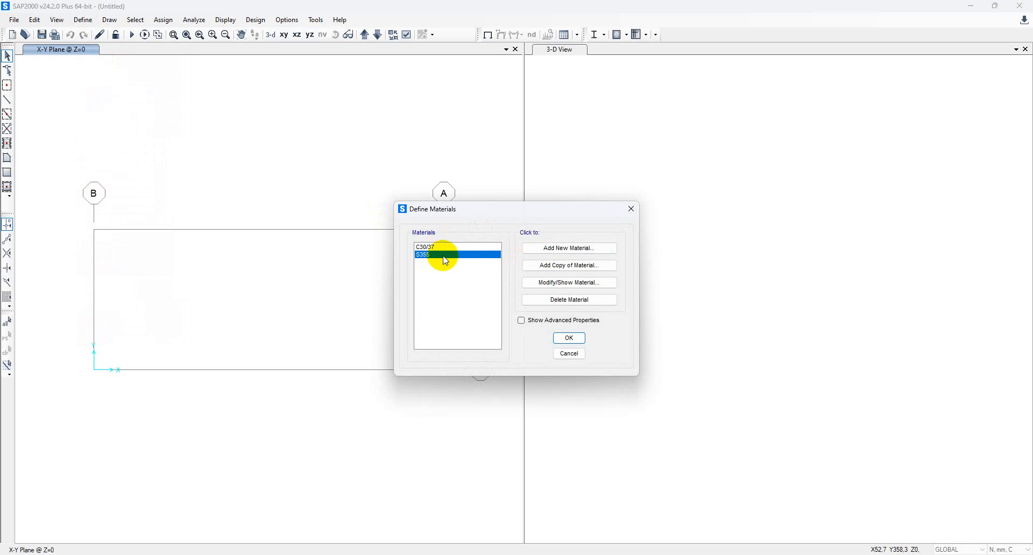
left_click(568, 248)
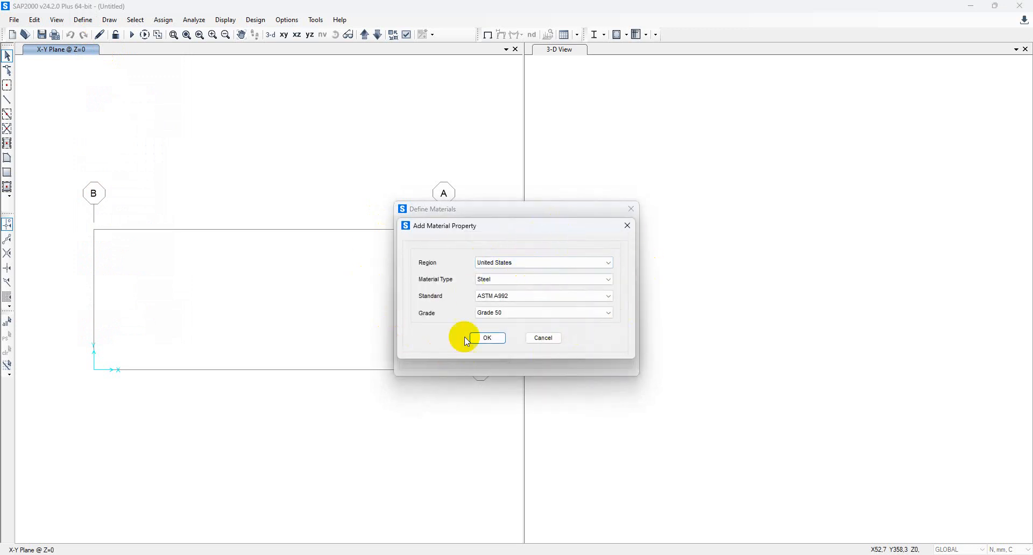
left_click(627, 226)
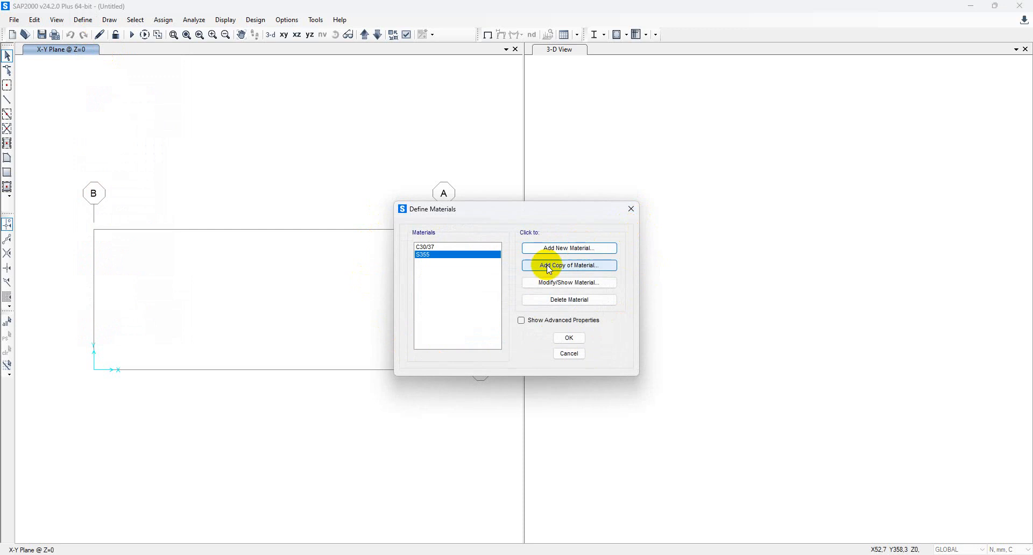
left_click(568, 338)
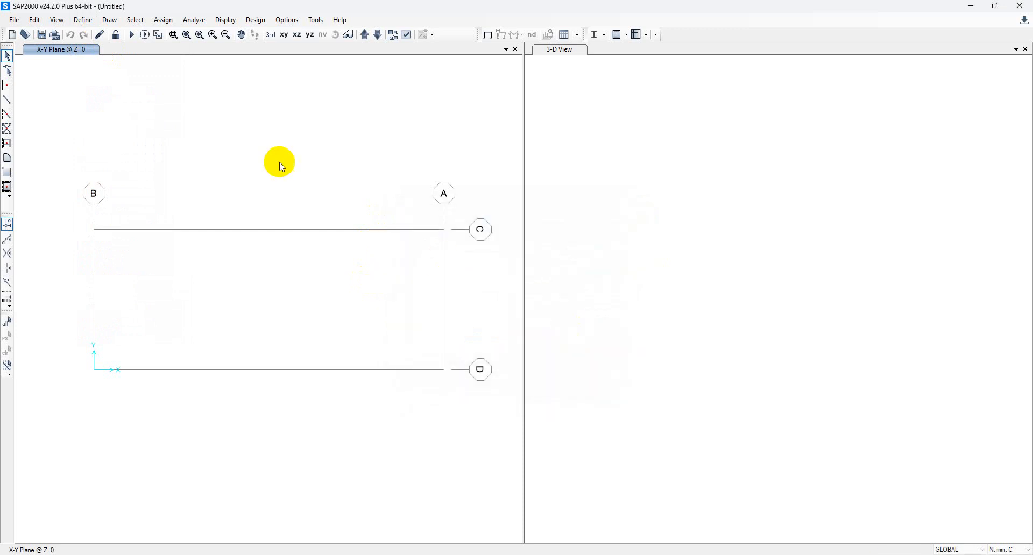
left_click(83, 20)
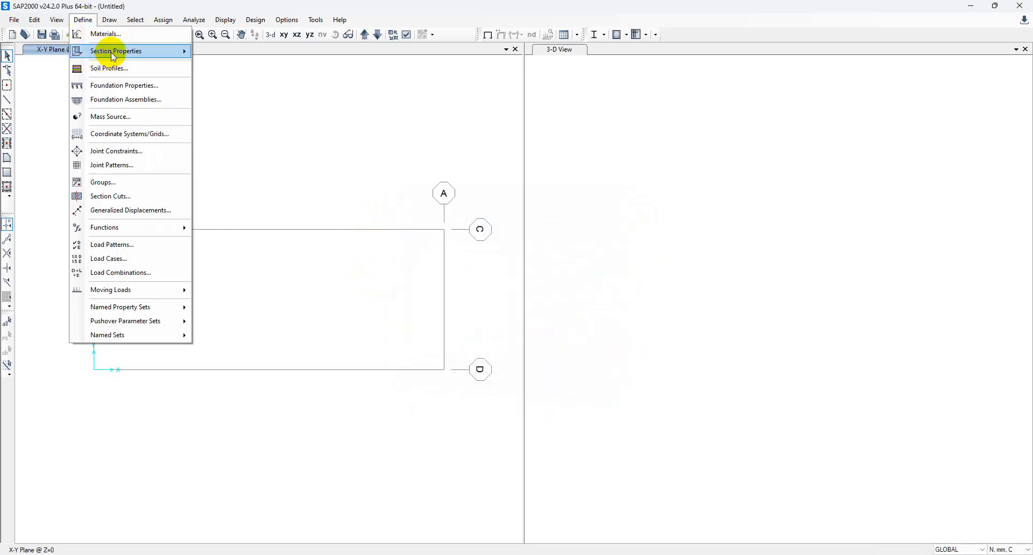
Start a new Steel frame section property of rectangular shape.
mouse_move(114, 54)
left_click(209, 51)
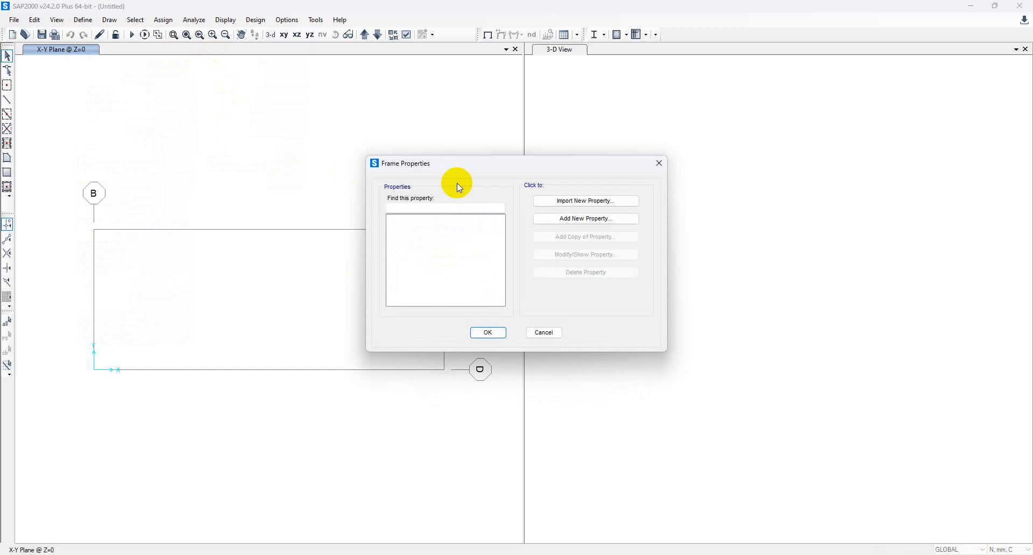
left_click(555, 215)
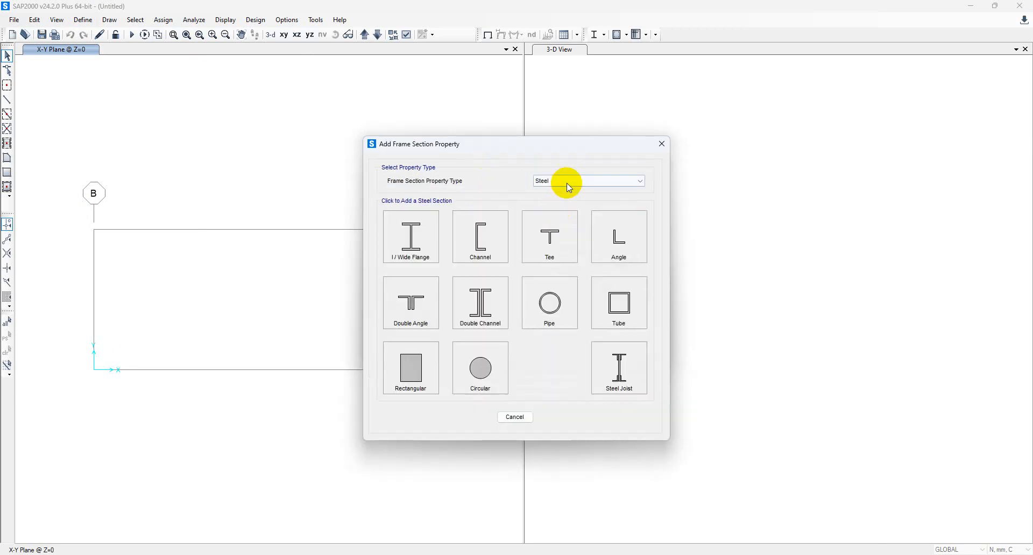
left_click(567, 185)
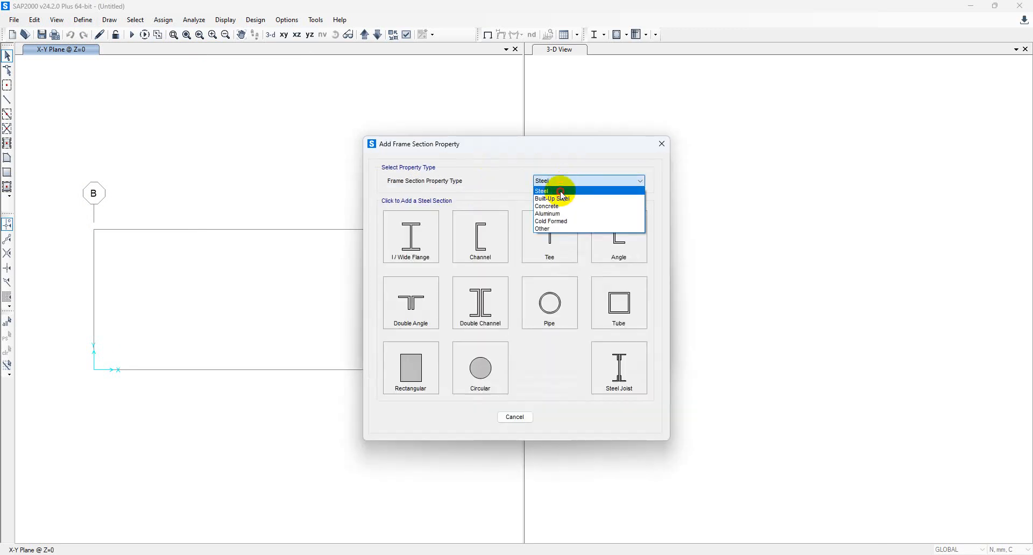
left_click(559, 191)
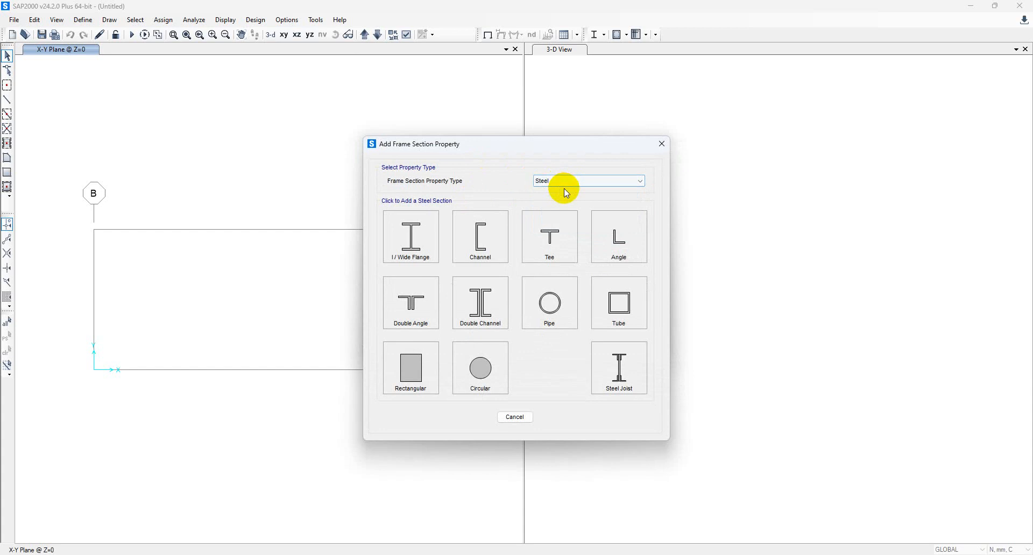
left_click(430, 381)
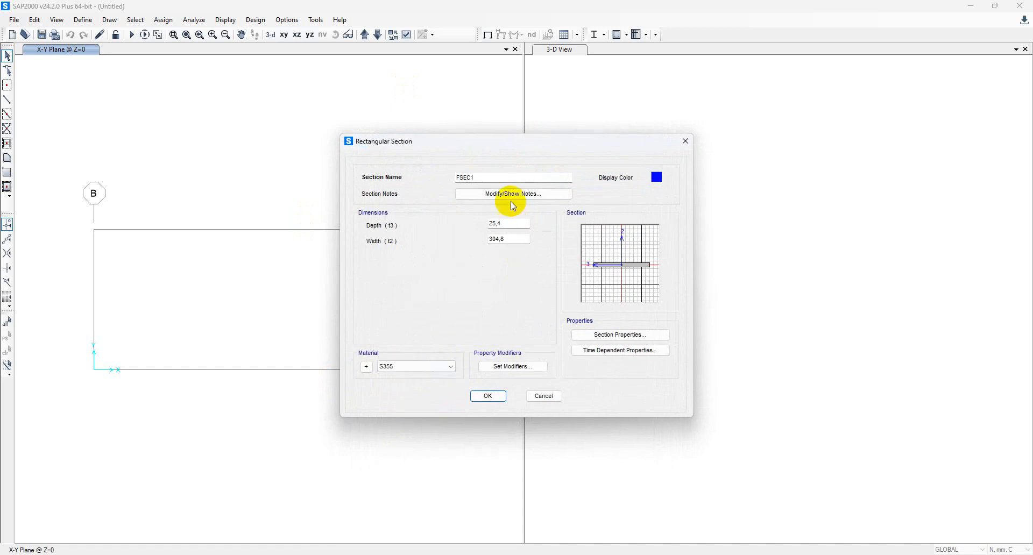
Name the section 25X25 with depth and width 25 in S355 and save it.
left_click_drag(491, 177, 423, 181)
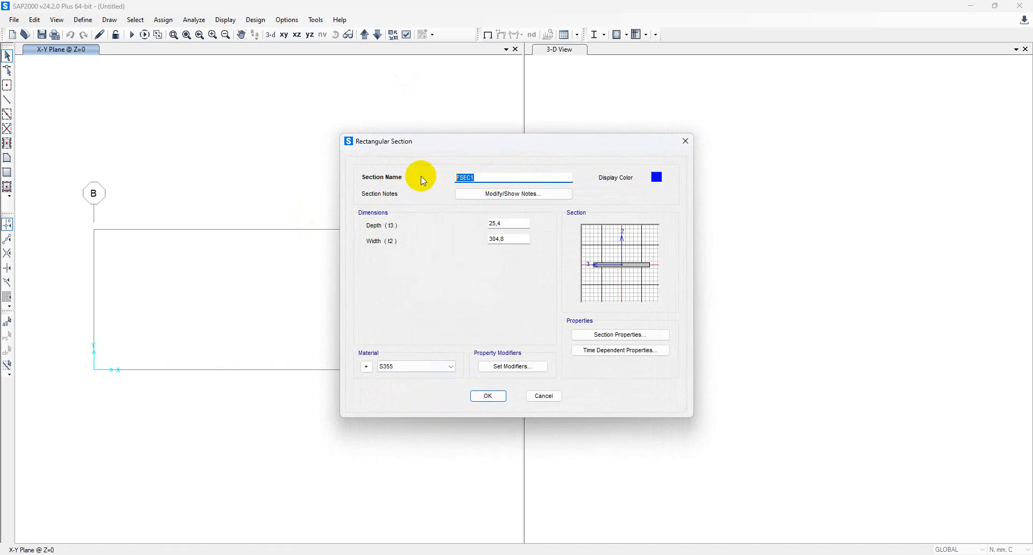
type("25X25")
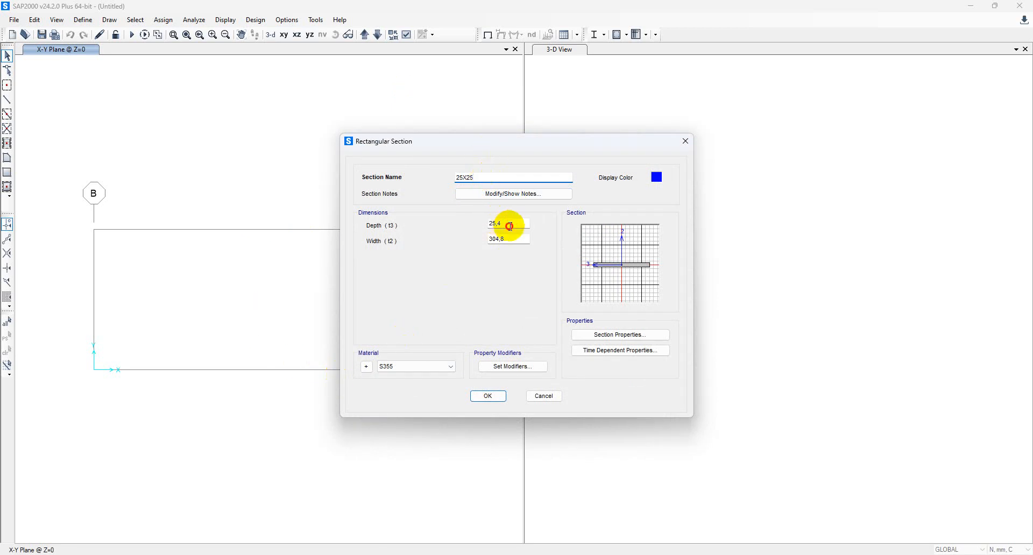
left_click_drag(508, 225, 365, 211)
type("25")
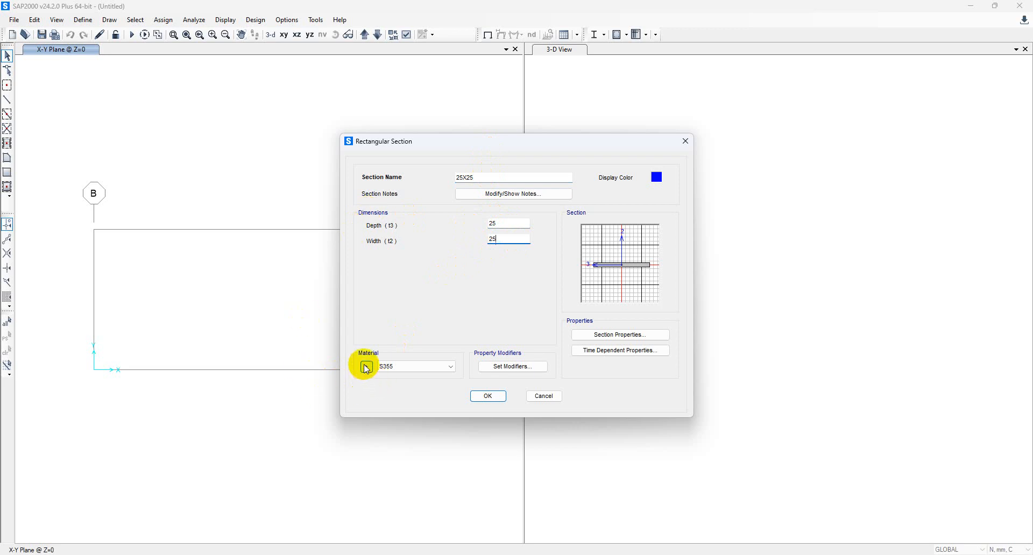
left_click(392, 366)
left_click(395, 383)
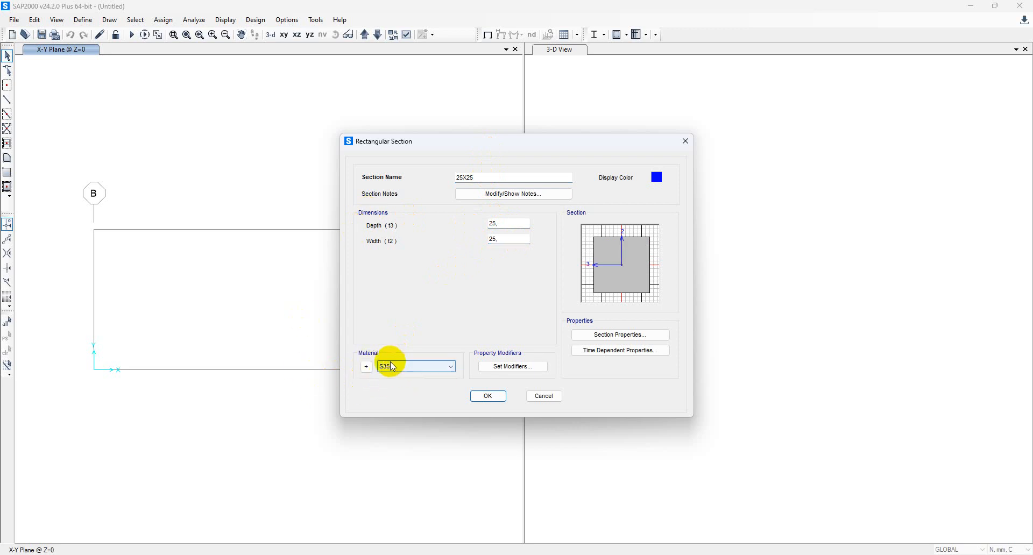
left_click(488, 396)
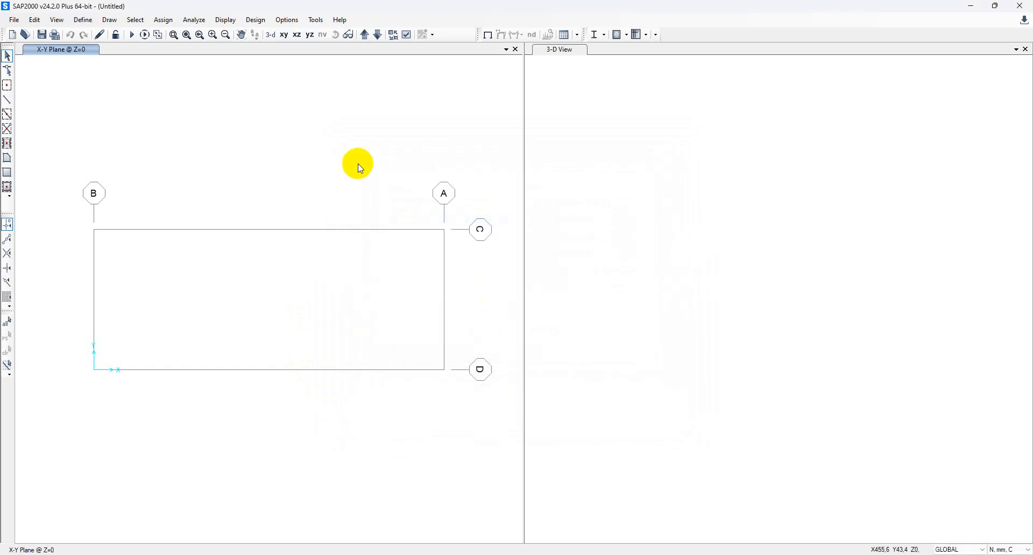
Draw three 25X25 members from top of grid B down, across to A, and up to top of A.
left_click(7, 100)
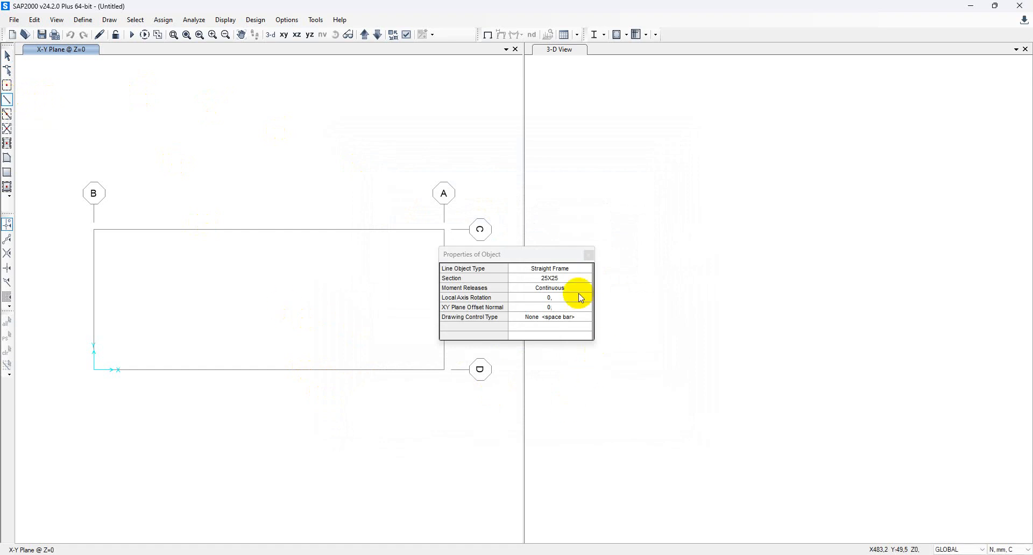
left_click_drag(555, 252, 644, 233)
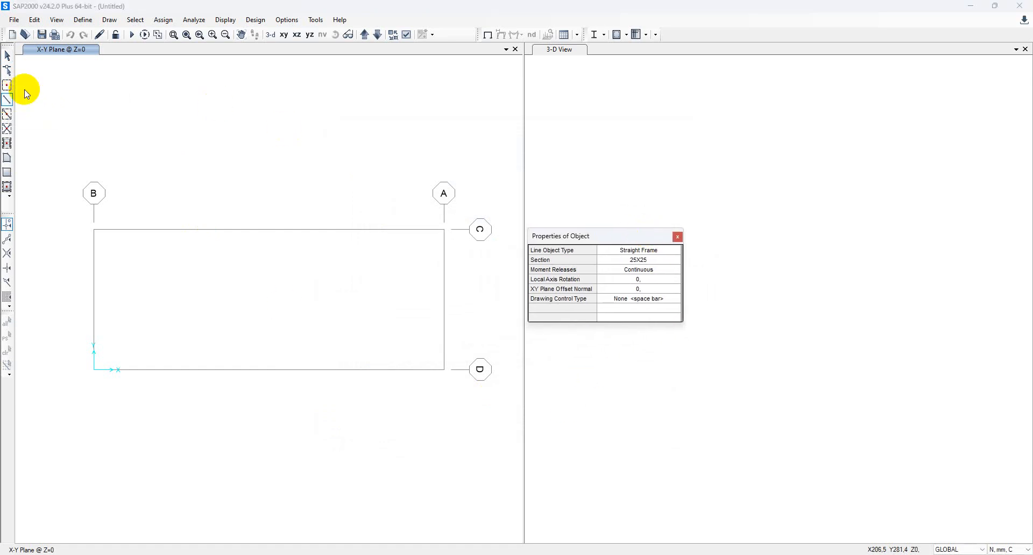
left_click(94, 230)
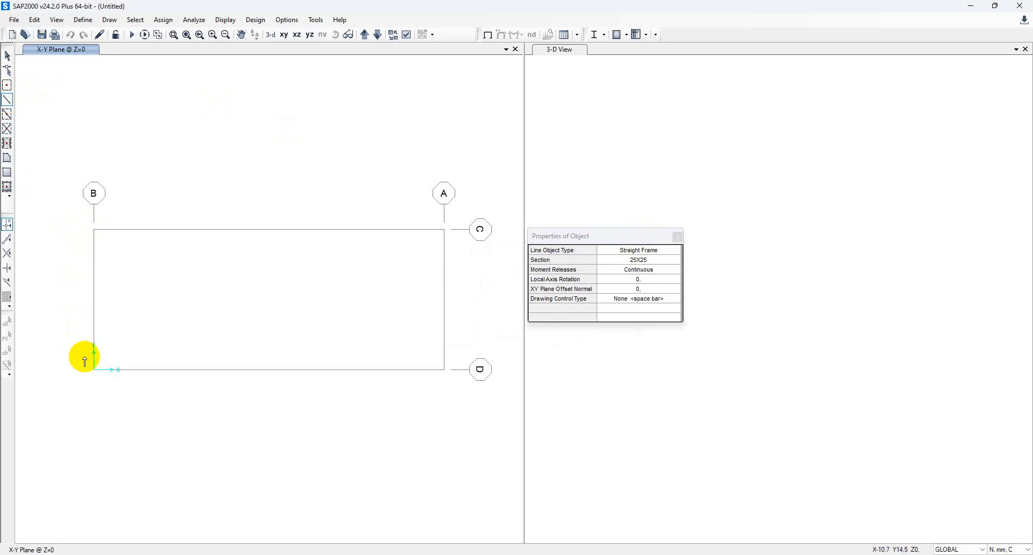
left_click(94, 370)
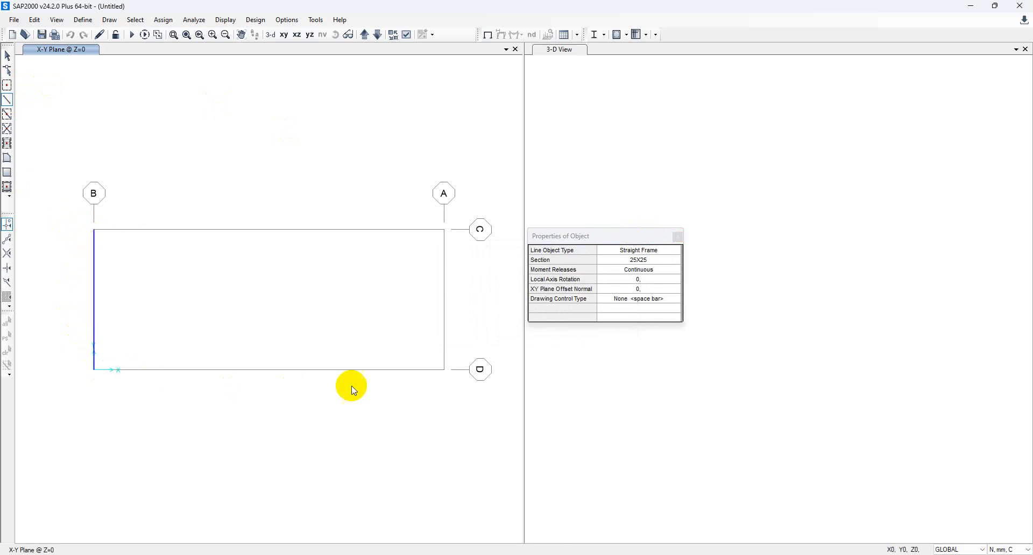
left_click(443, 370)
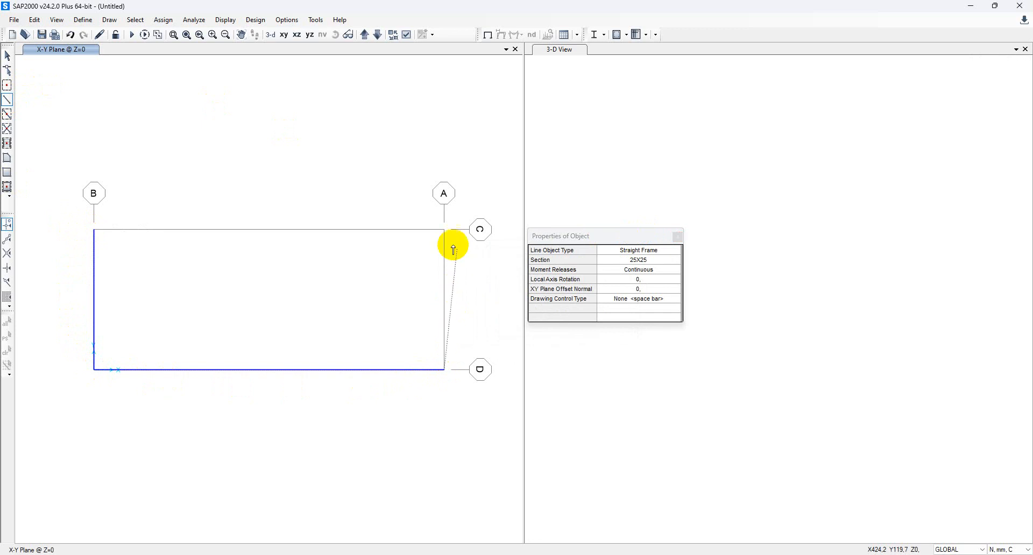
left_click(443, 230)
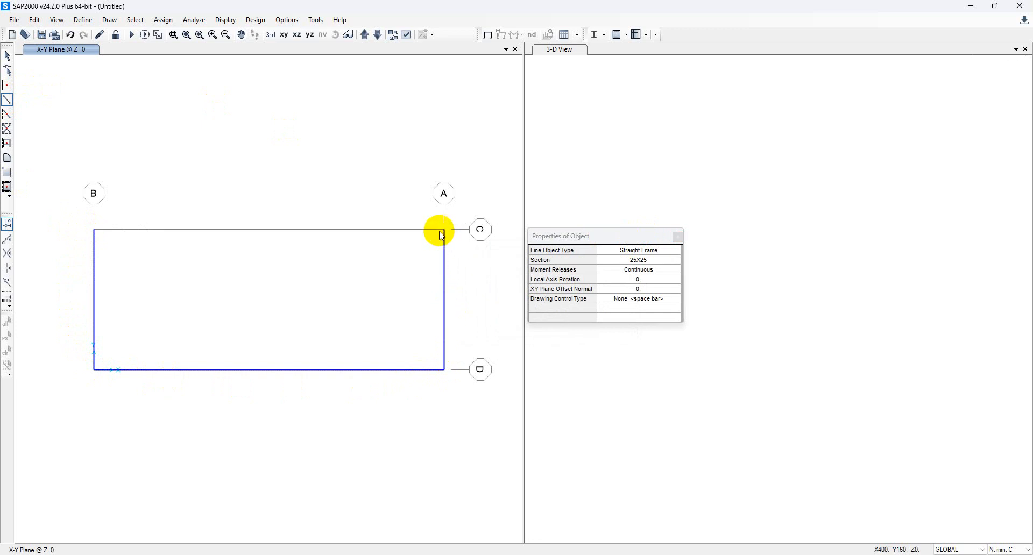
key("Escape")
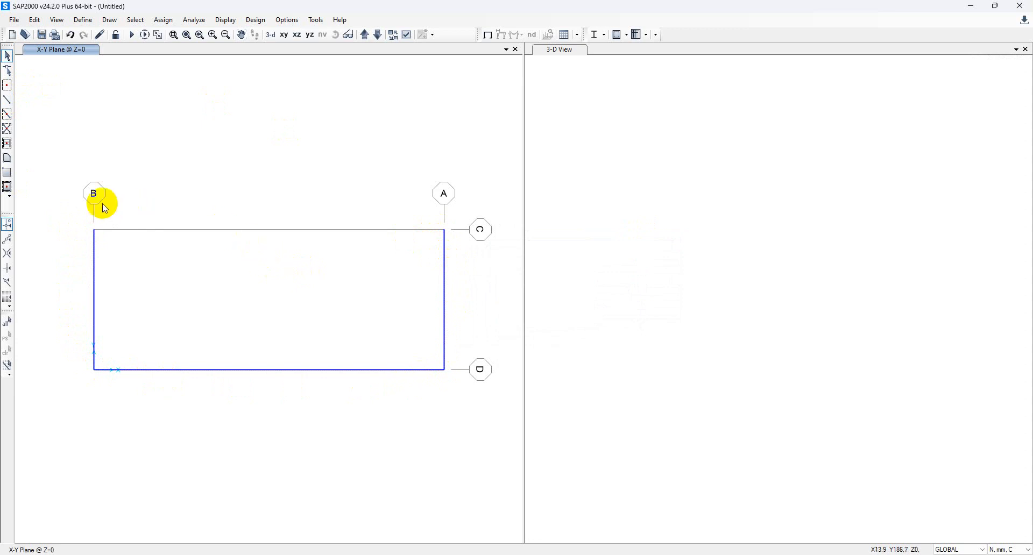
Assign fully fixed restraints to the two top corner joints on grids B and A.
left_click_drag(84, 221, 122, 238)
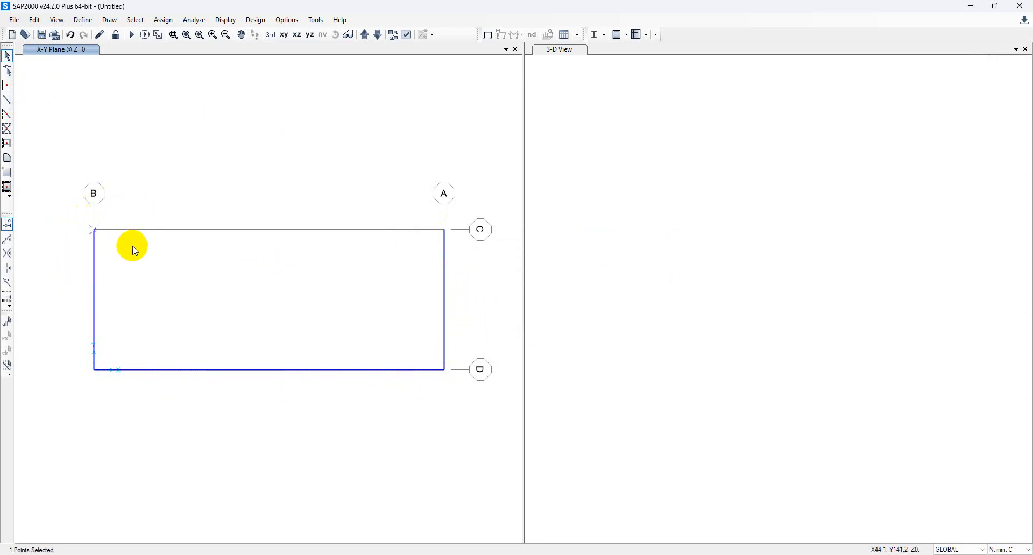
left_click_drag(426, 219, 467, 247)
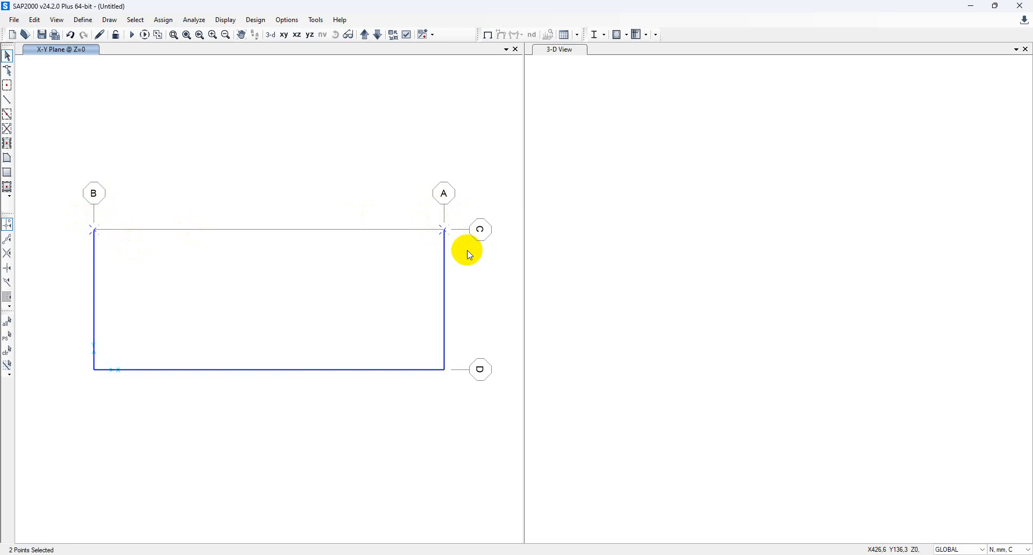
left_click(163, 20)
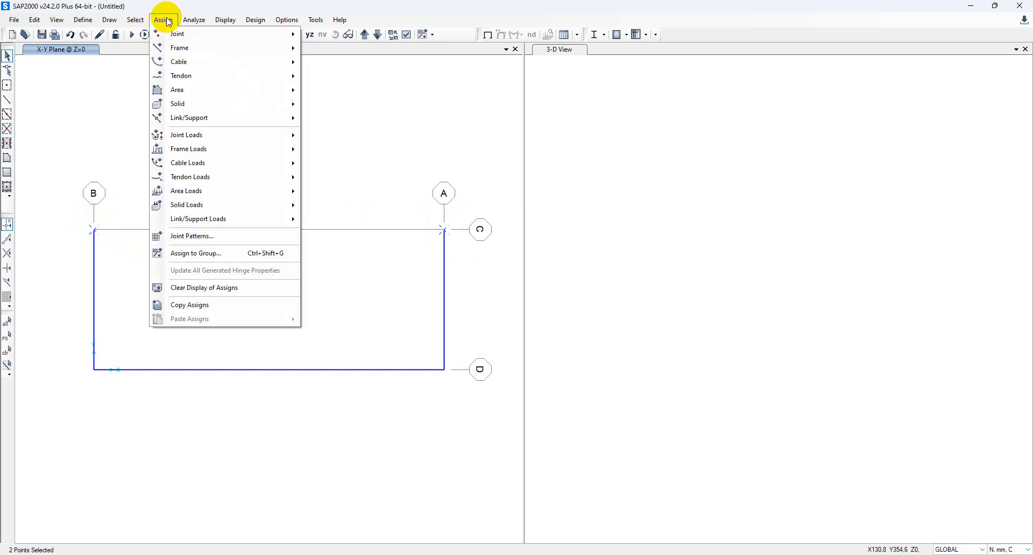
mouse_move(255, 39)
left_click(333, 35)
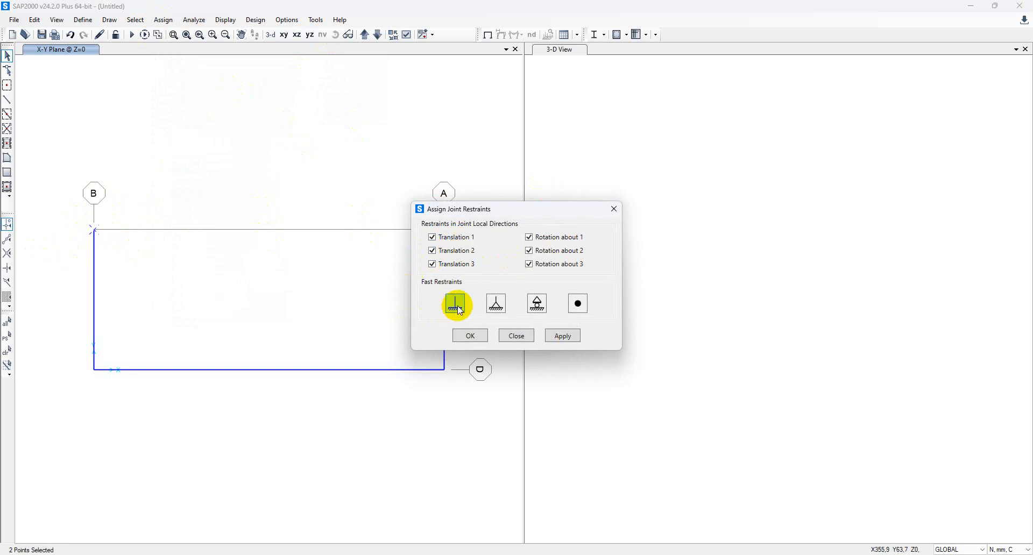
left_click(561, 338)
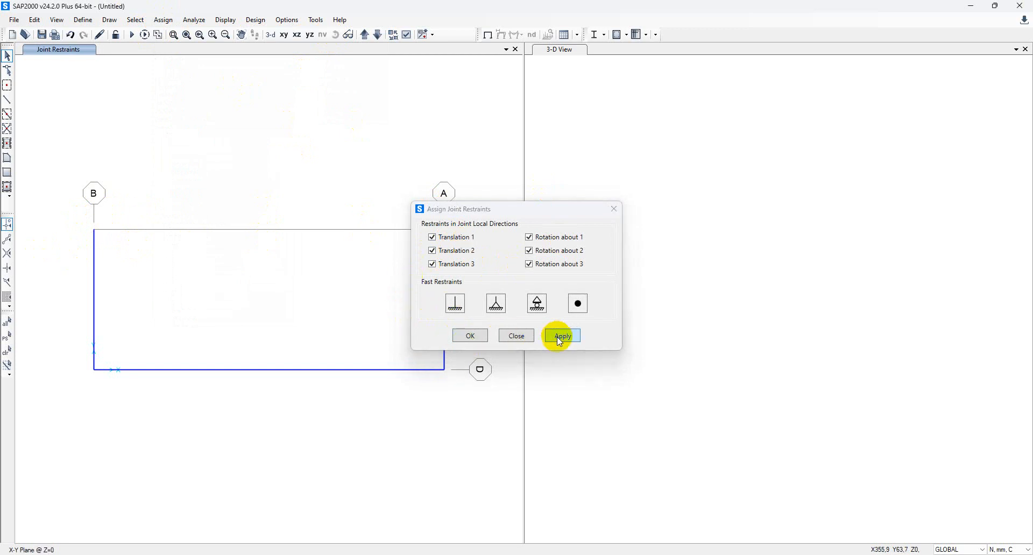
left_click(476, 339)
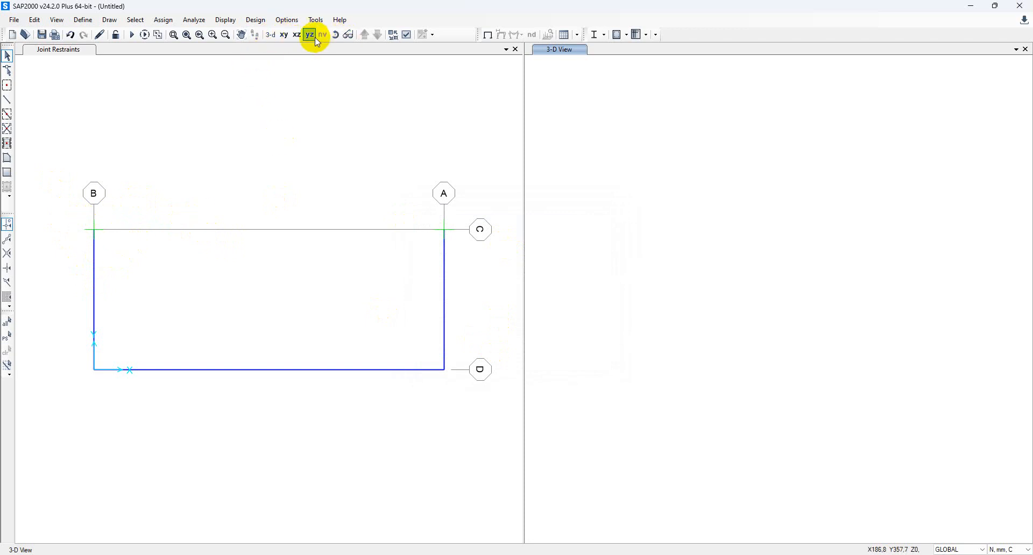
Orbit the frame, then reset to the default 3-D view.
left_click(335, 35)
left_click_drag(241, 326, 247, 370)
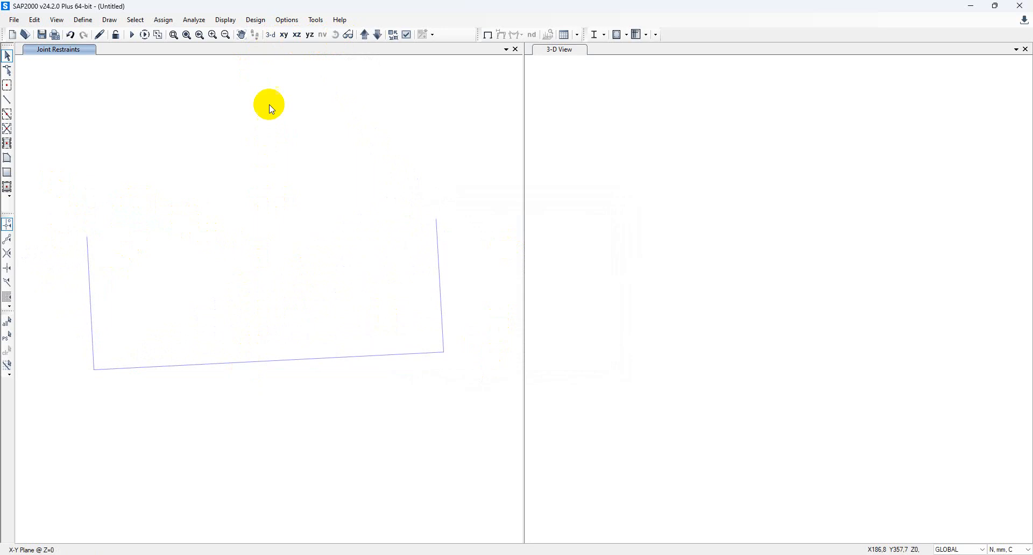
left_click(271, 36)
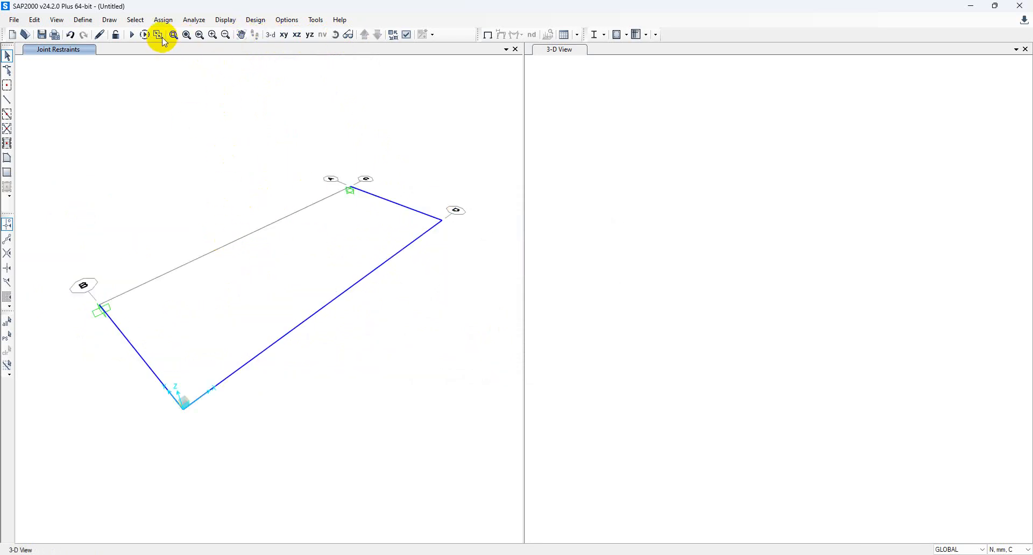
left_click(83, 20)
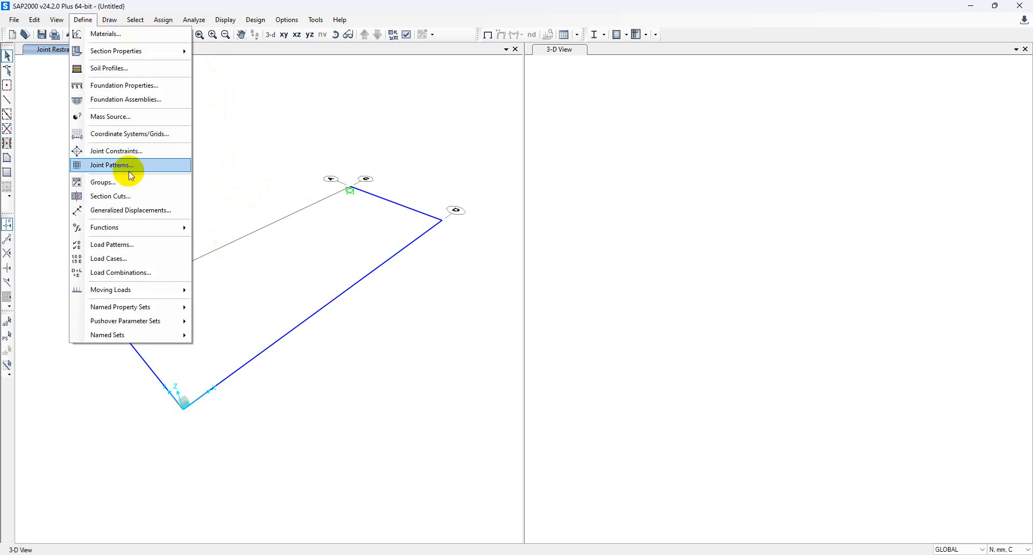
Add Dead load patterns PULL FORCE and WEIGHT OF PERSON, each with self-weight multiplier 0.
left_click(133, 247)
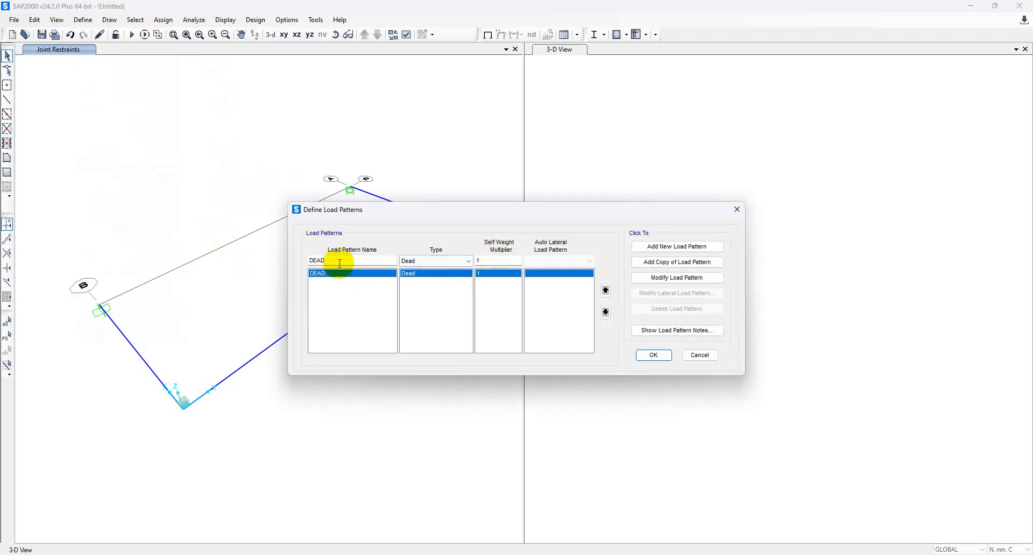
double_click(321, 260)
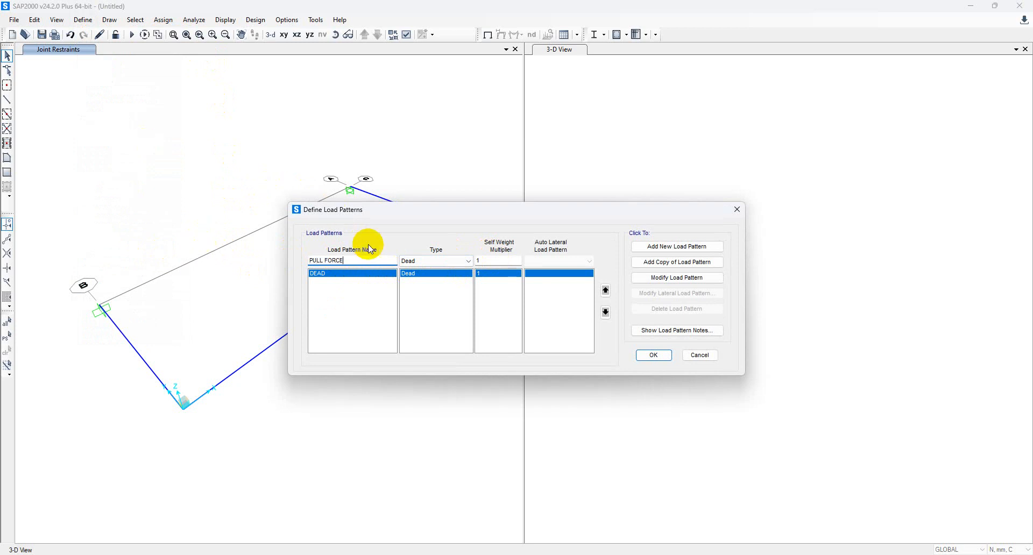
left_click(495, 259)
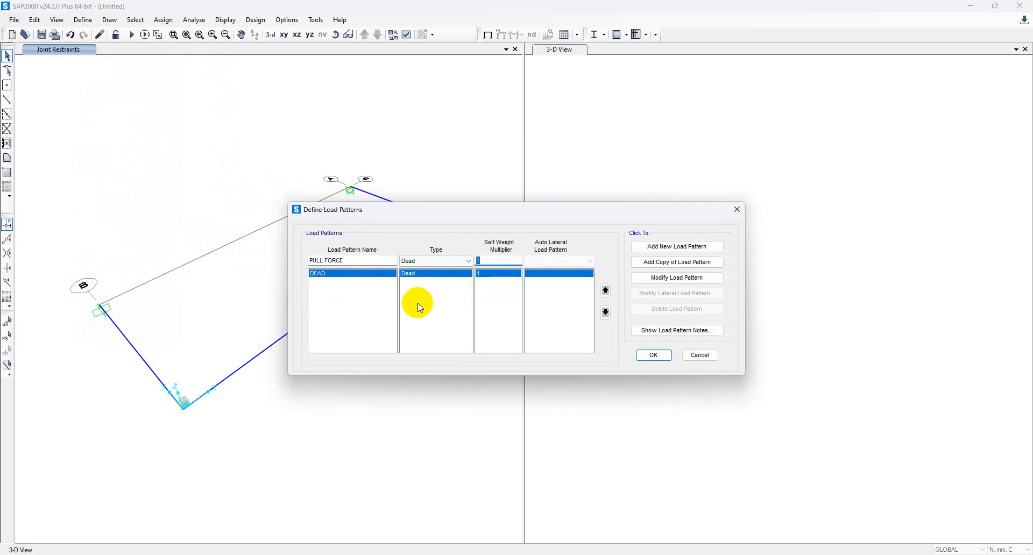
type("0")
left_click(661, 246)
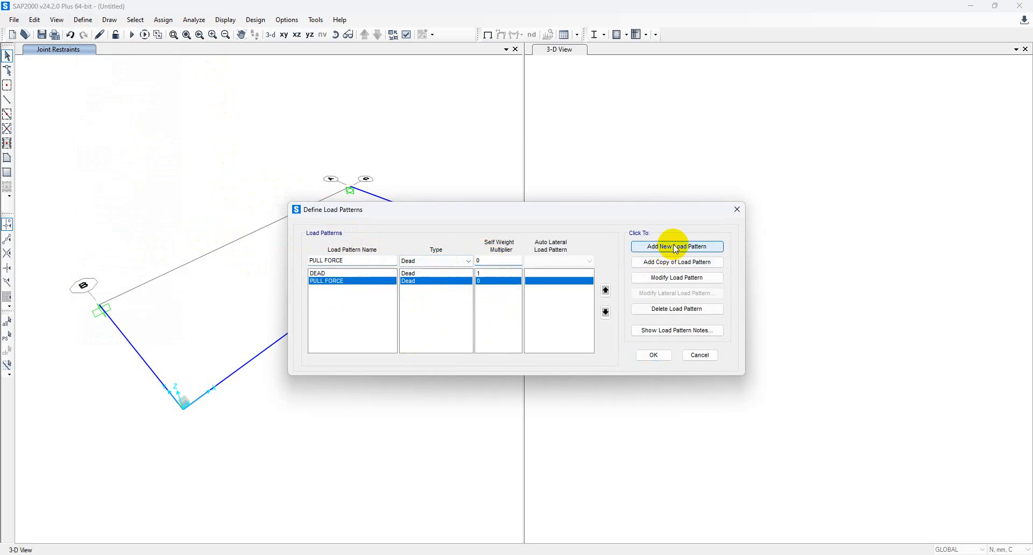
left_click_drag(349, 261, 230, 265)
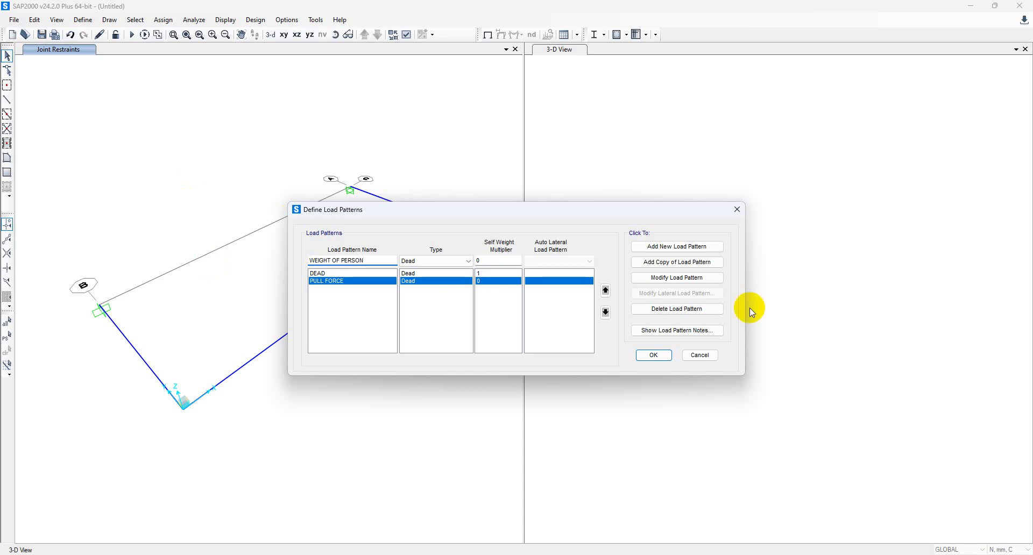
left_click(669, 246)
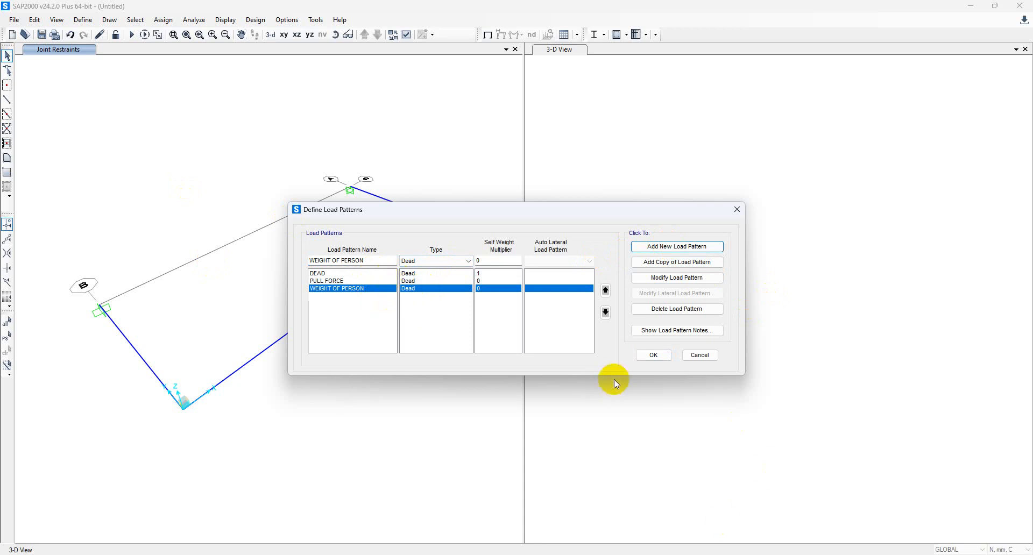
left_click(654, 356)
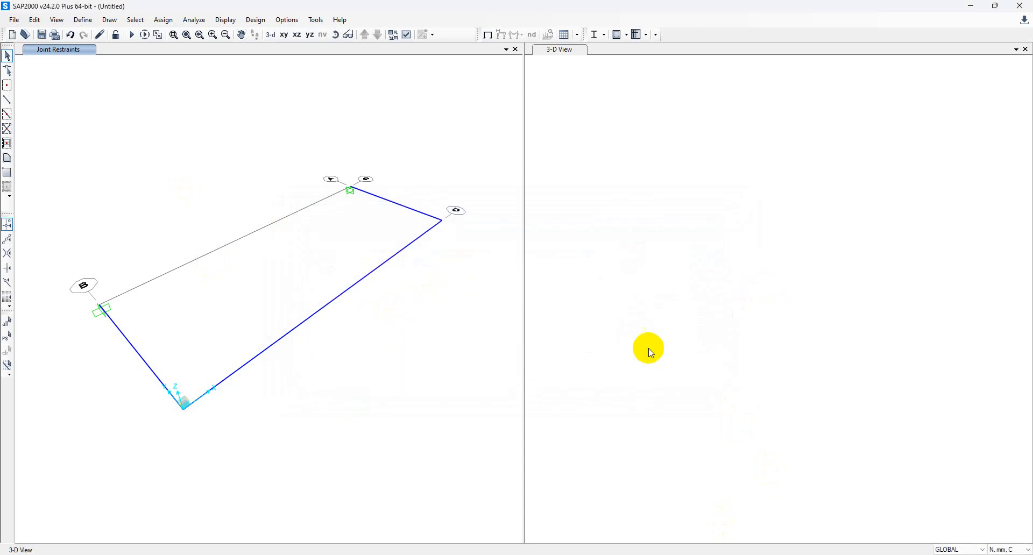
left_click(80, 20)
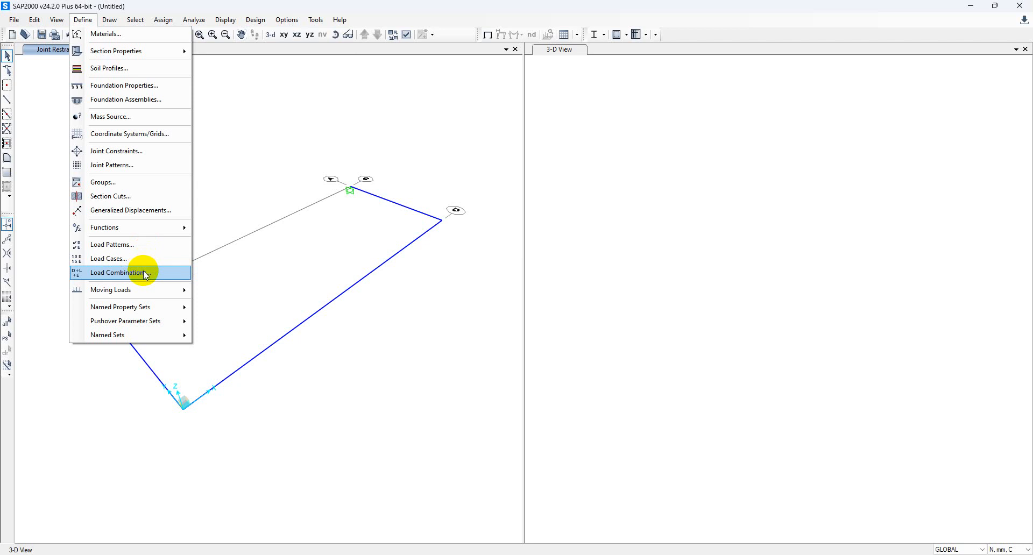
Add default Steel Frame Design combinations UDSTL1 and UDSTL2 and confirm the combinations list.
left_click(144, 273)
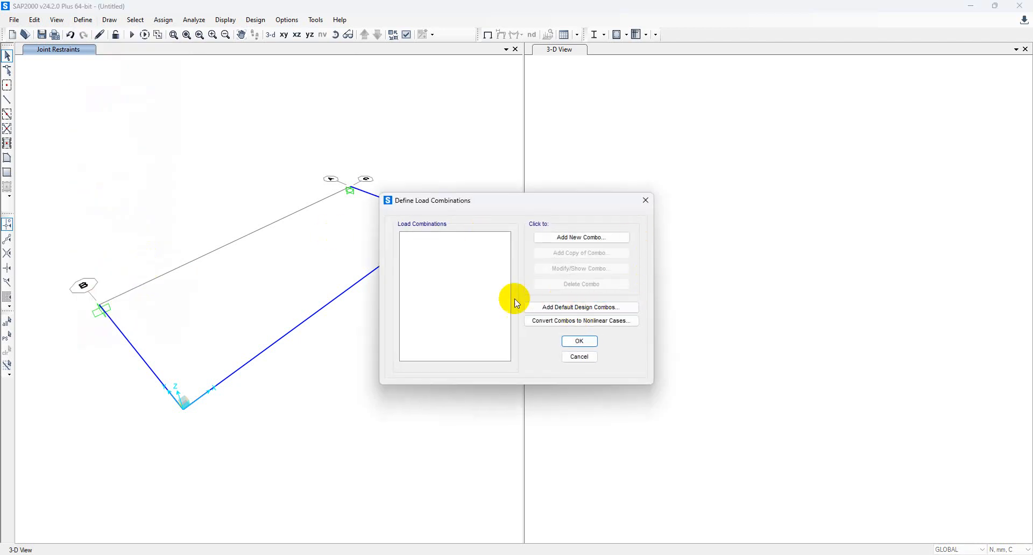
left_click(549, 310)
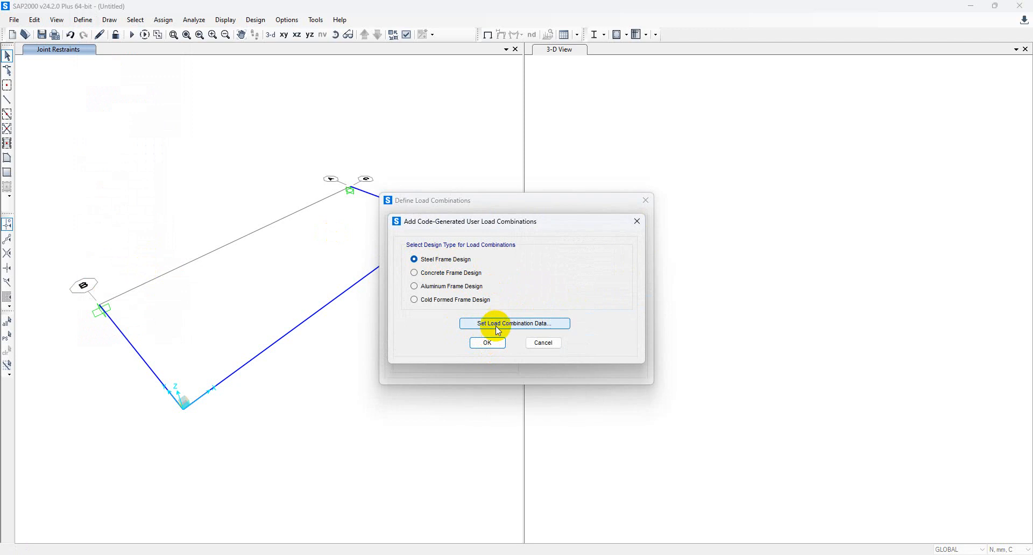
left_click(489, 343)
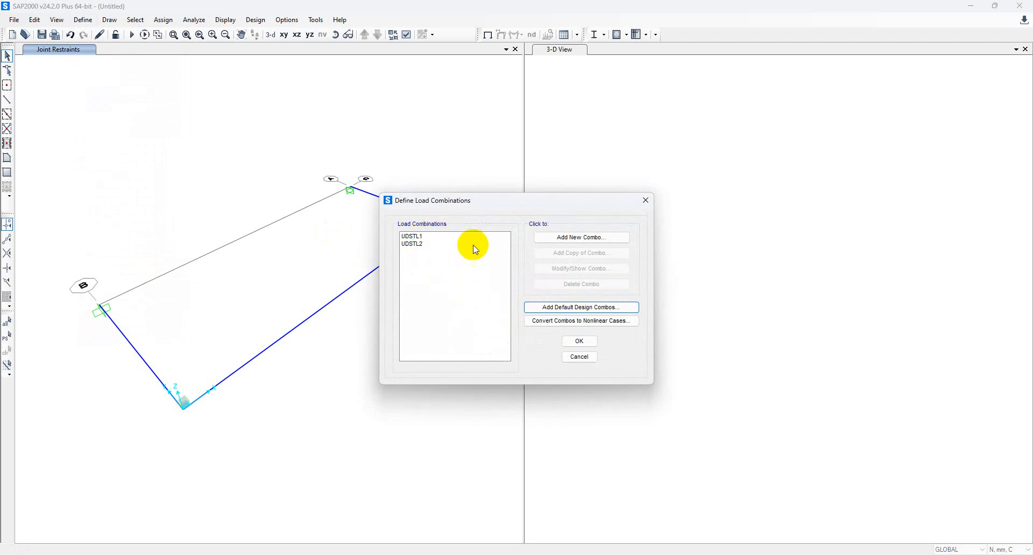
left_click(580, 341)
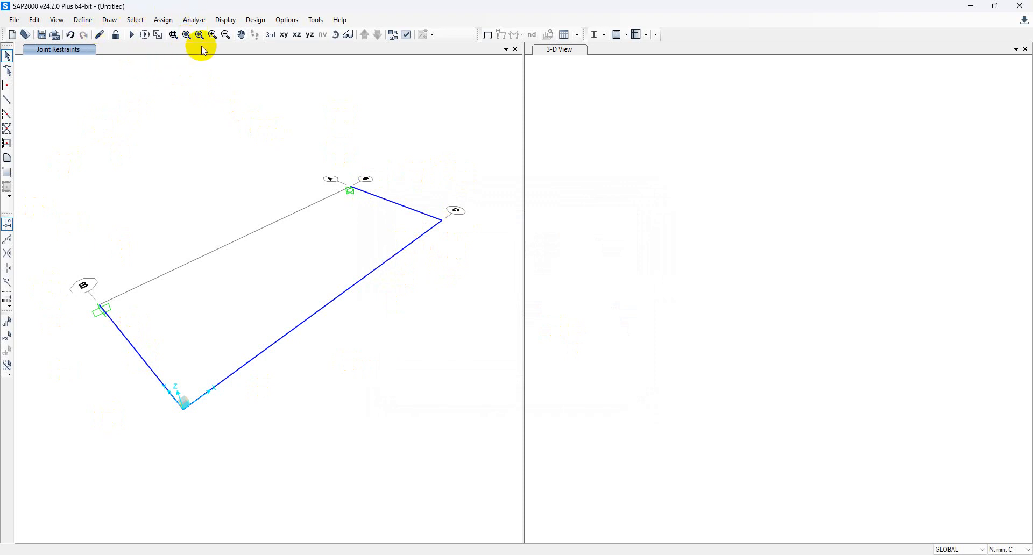
Assign a -1000 N global Y joint force under PULL FORCE to the bracket's bottom joint.
left_click(172, 21)
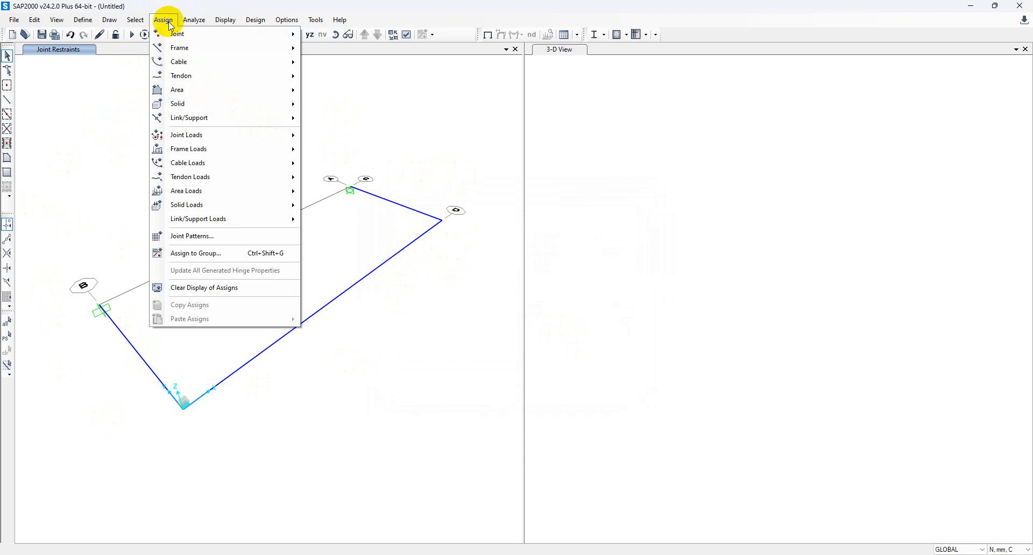
mouse_move(214, 135)
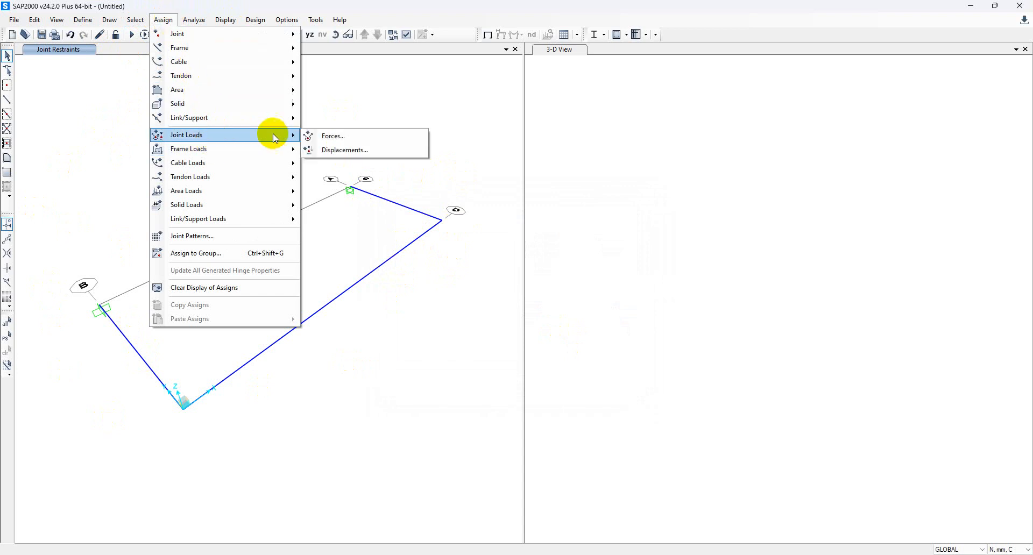
left_click(338, 141)
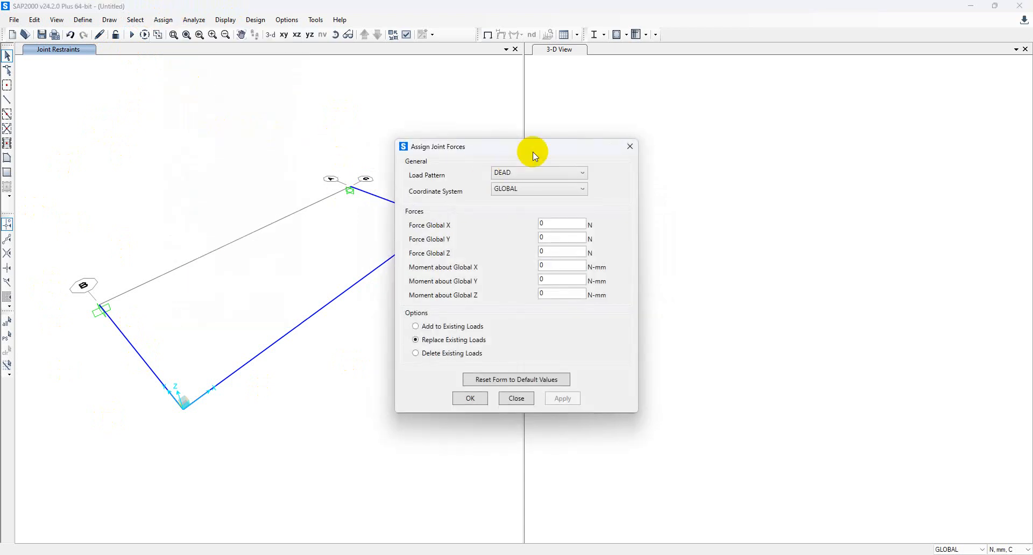
left_click_drag(530, 148, 630, 144)
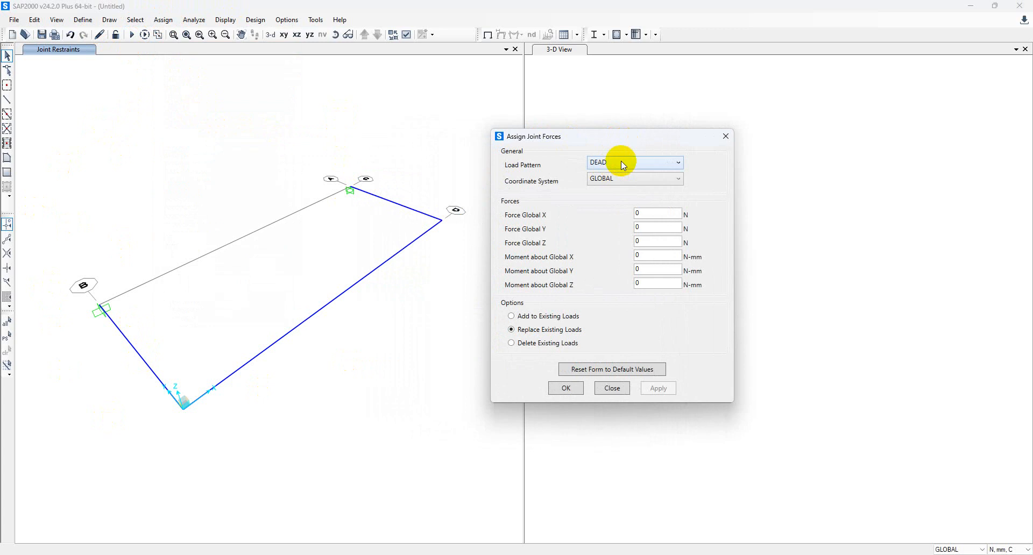
left_click(621, 160)
left_click(615, 185)
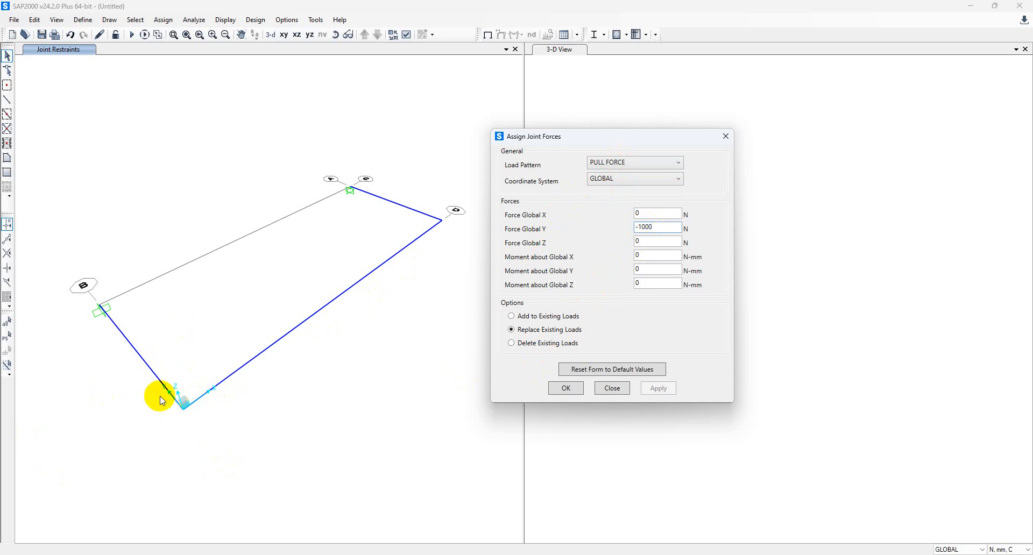
left_click_drag(157, 397, 229, 438)
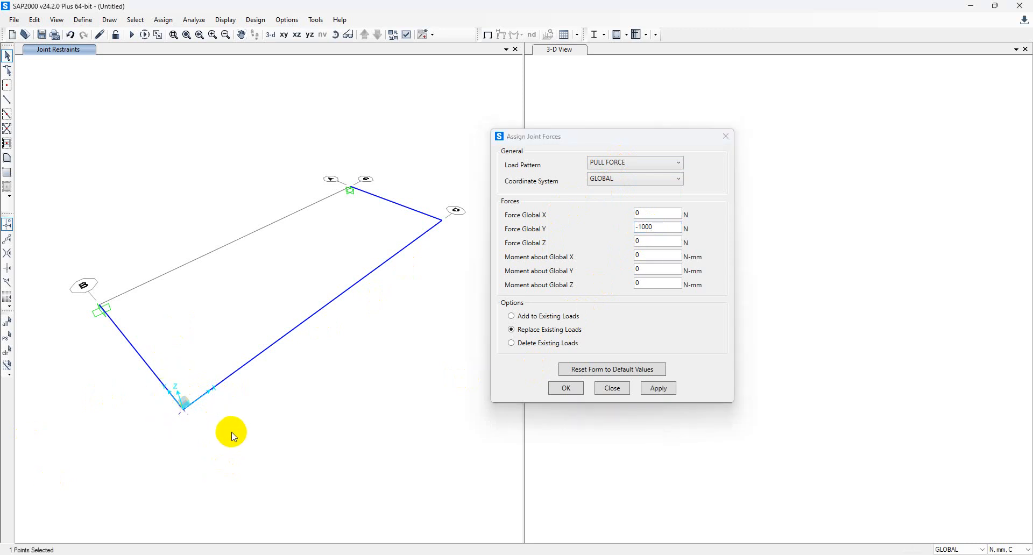
left_click(660, 388)
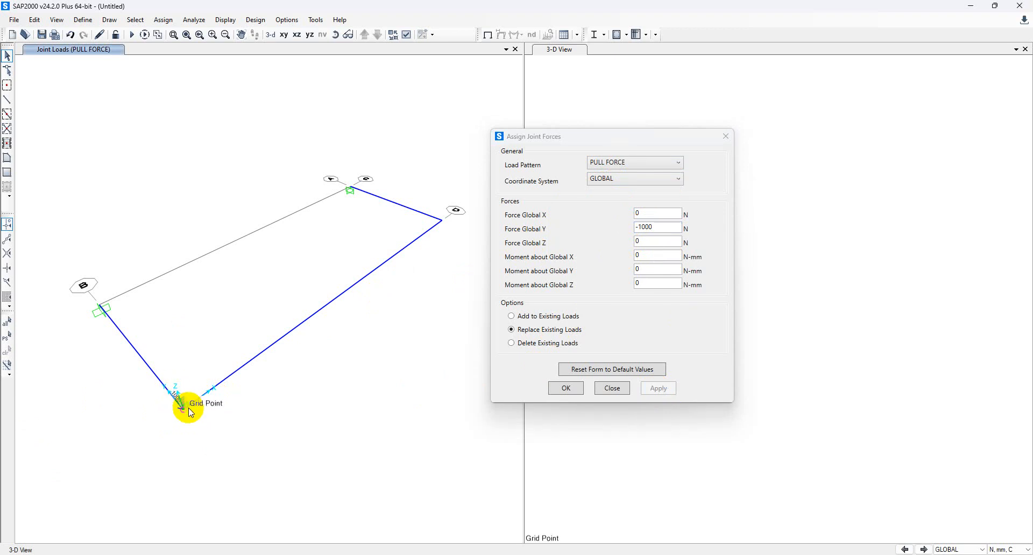
Add a -2250 N global Z force under WEIGHT OF PERSON to the same bottom joint.
left_click_drag(160, 407, 204, 426)
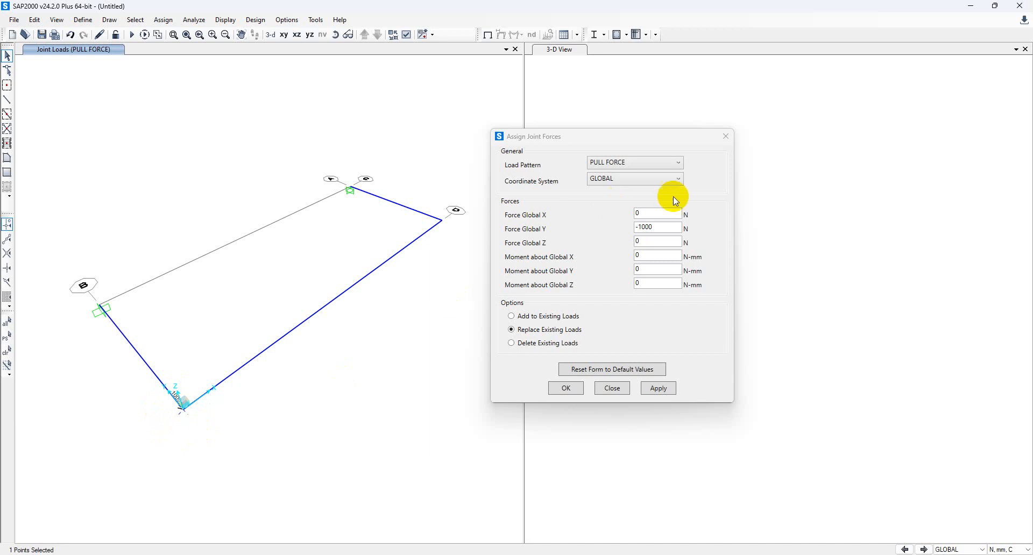
left_click(661, 170)
left_click(647, 197)
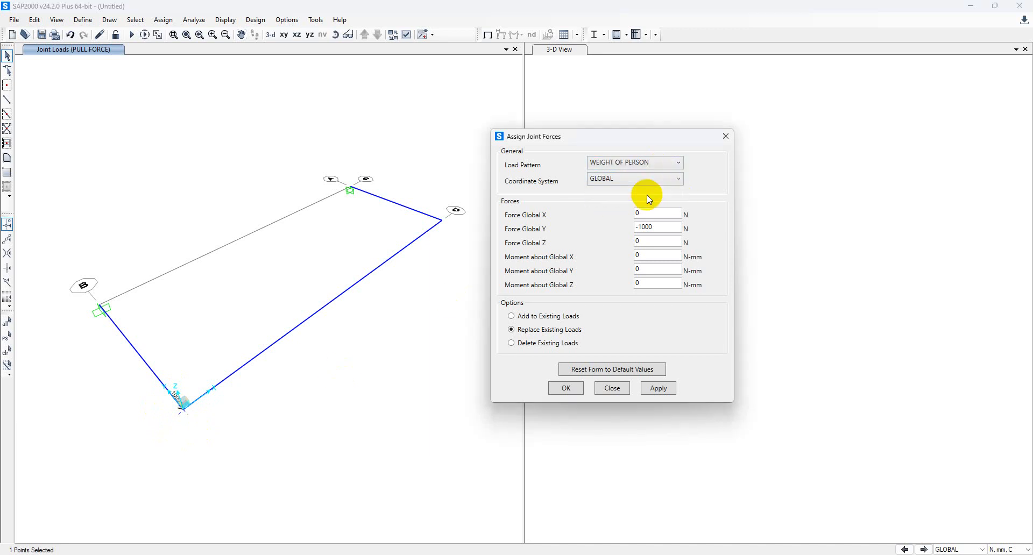
left_click_drag(657, 230, 585, 234)
mouse_move(564, 554)
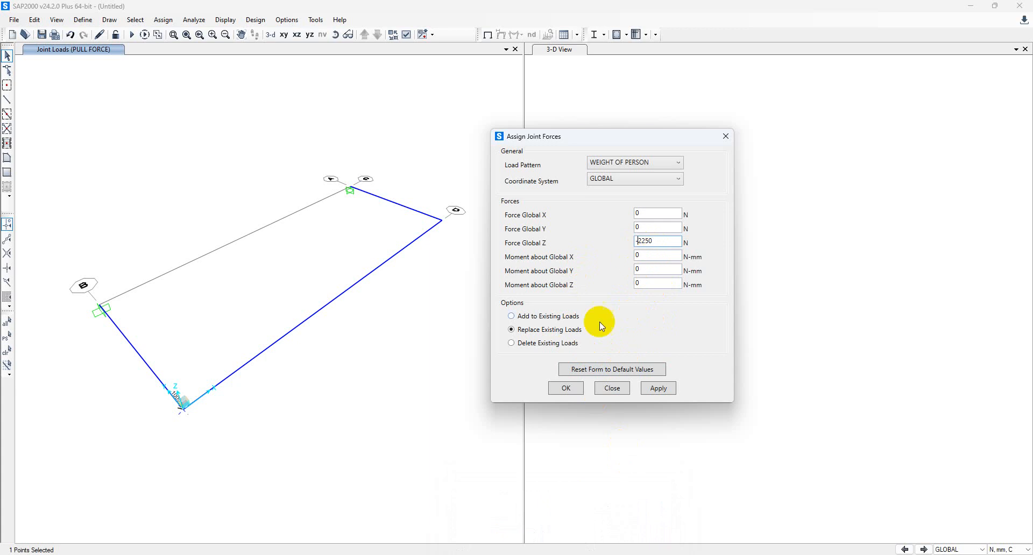
left_click(662, 389)
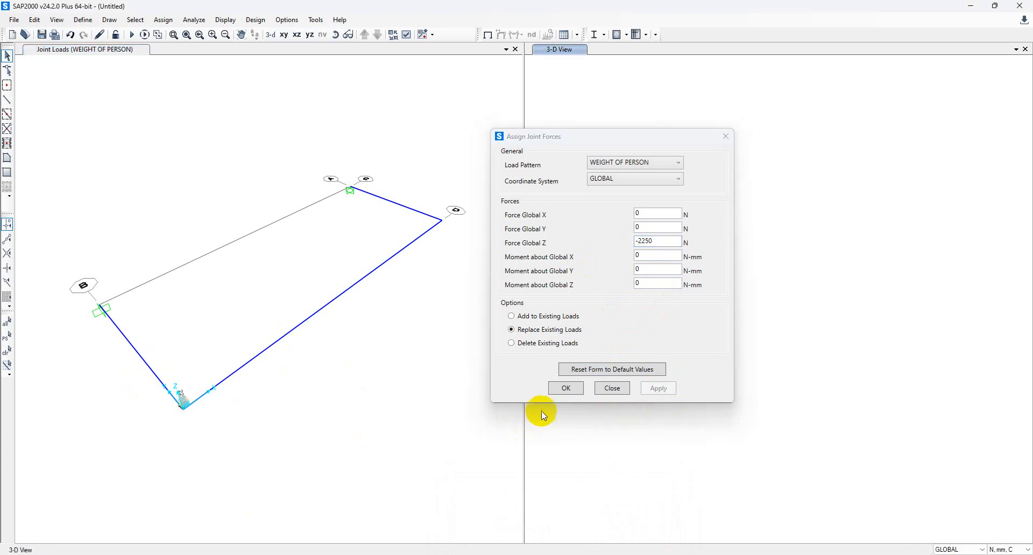
left_click(565, 388)
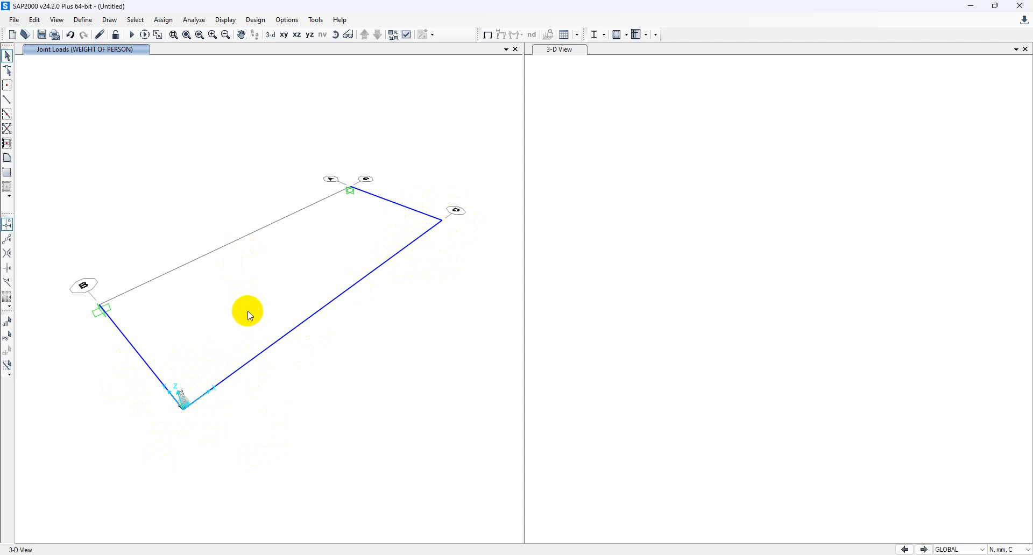
Set the steel frame design code to Eurocode 3-2005 with the Norway annex, giving GammaM0 and GammaM1 of 1.05.
left_click(256, 20)
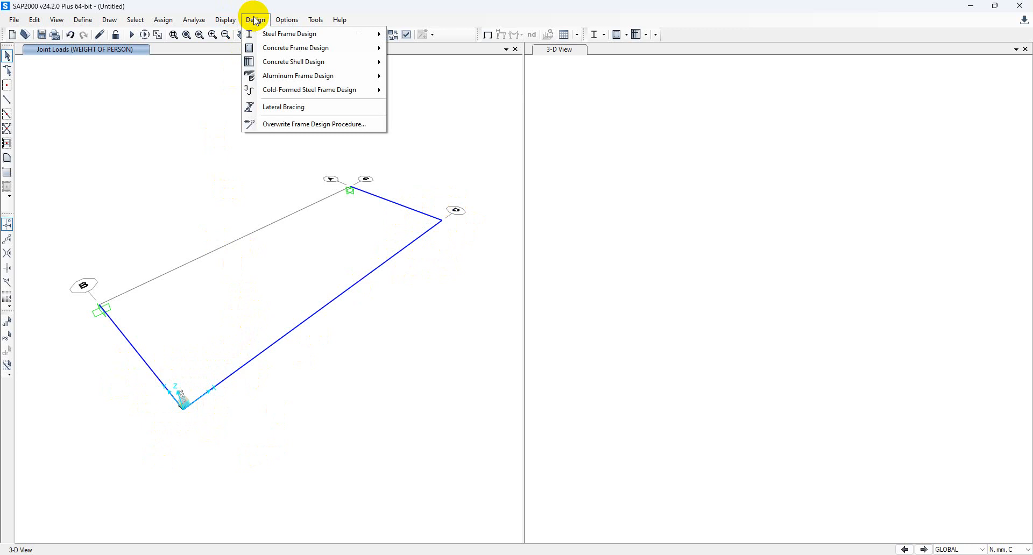
mouse_move(270, 36)
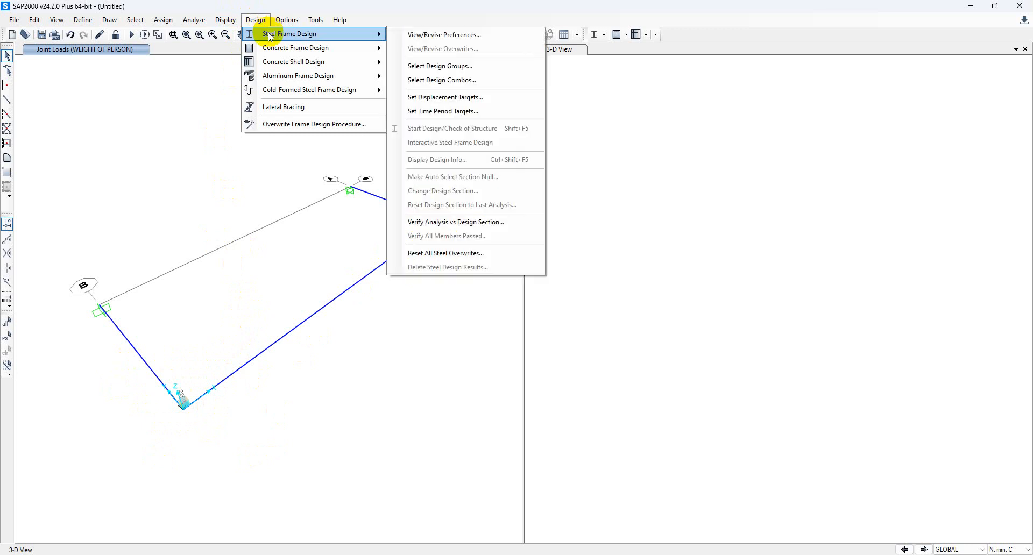
left_click(406, 34)
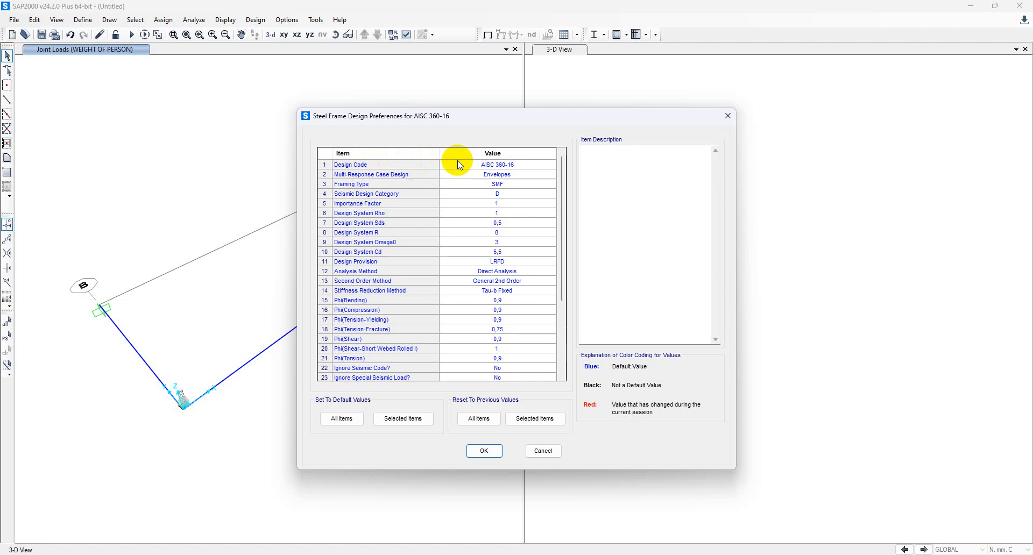
left_click(487, 165)
left_click(486, 168)
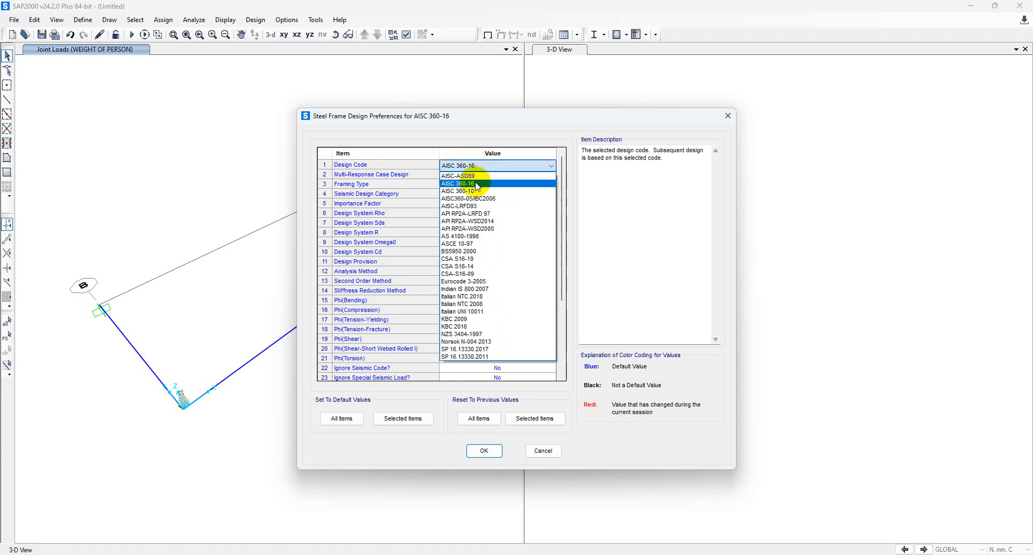
left_click(458, 282)
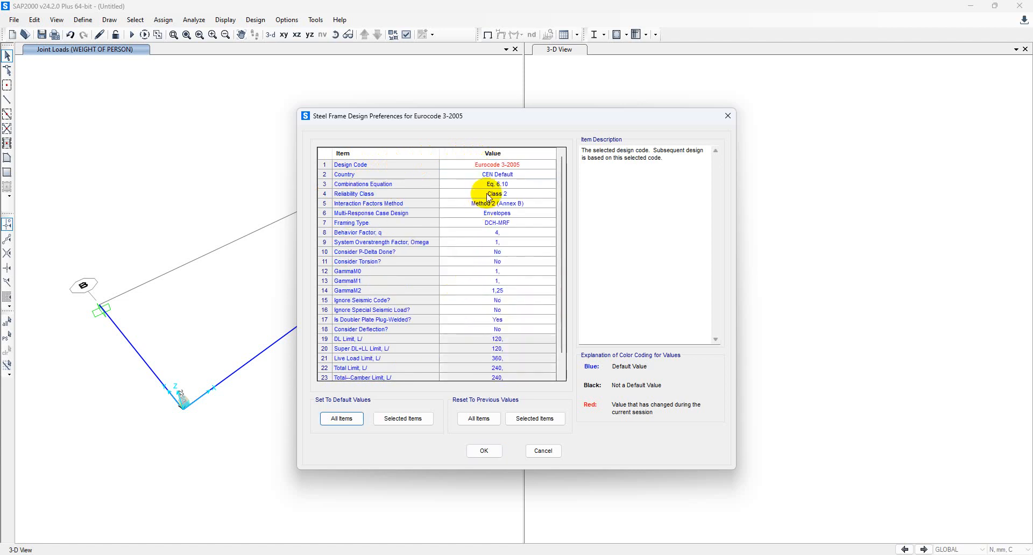
left_click(494, 177)
left_click(494, 176)
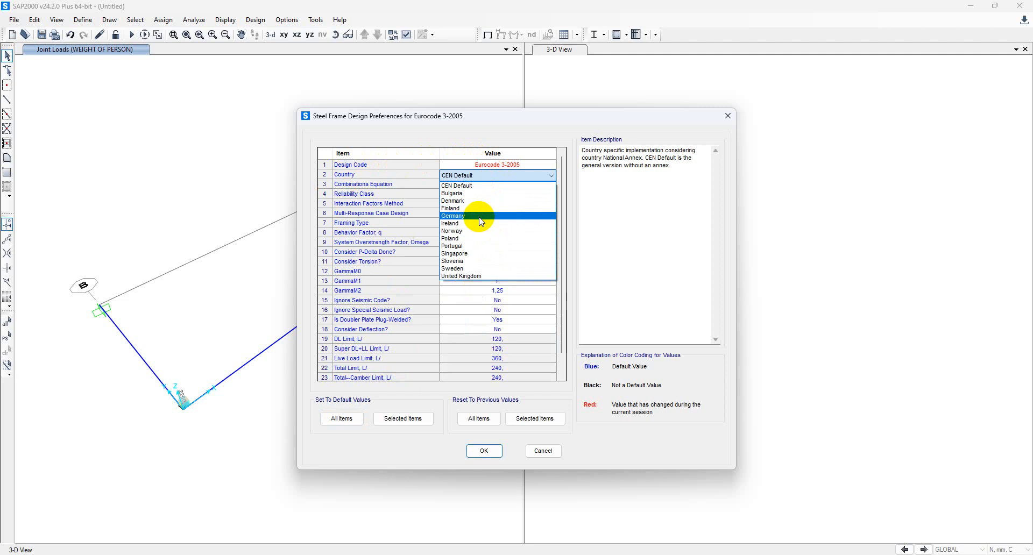
left_click(477, 232)
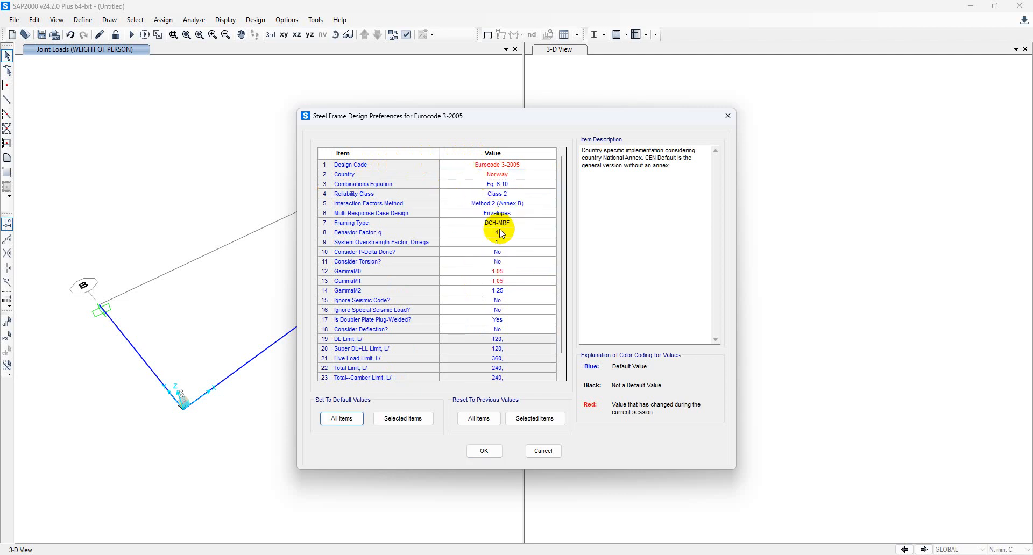
scroll(489, 249, "down", 1)
scroll(492, 296, "up", 1)
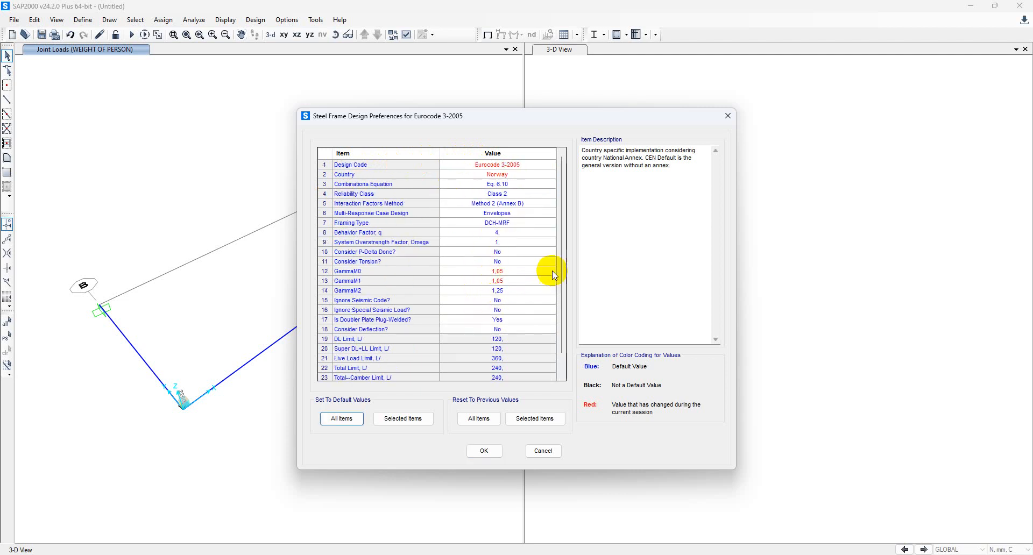
scroll(517, 226, "down", 1)
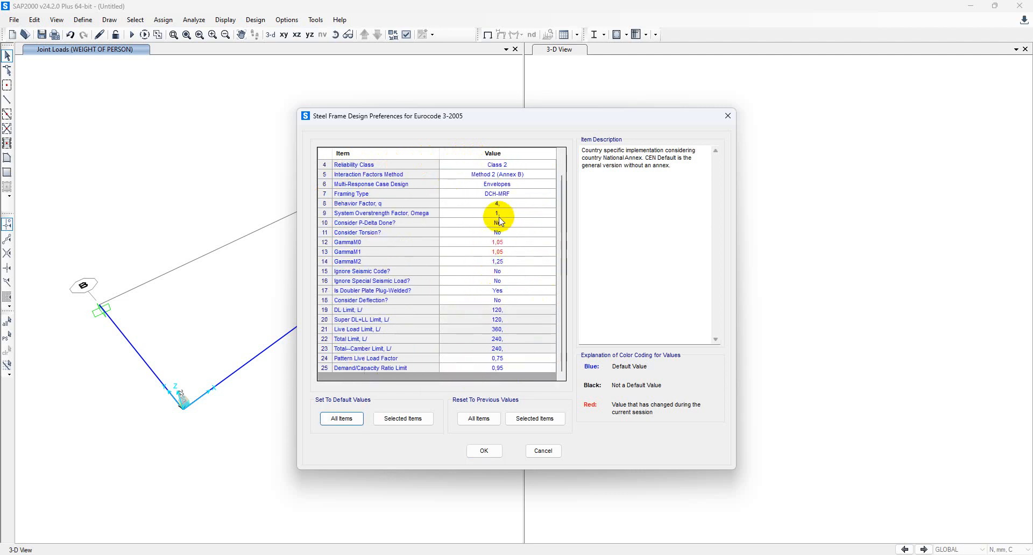
left_click(483, 451)
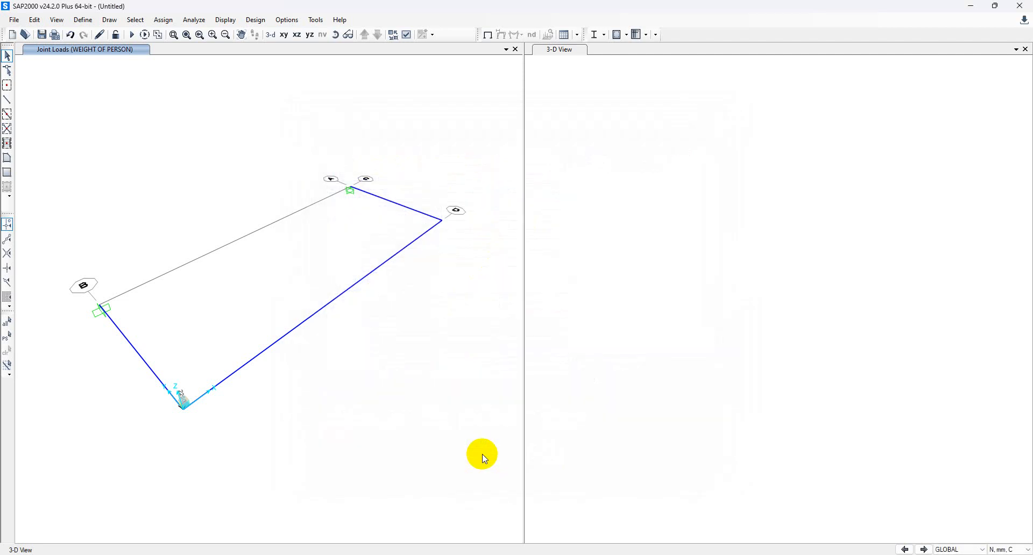
Set the MODAL case to Do Not Run, run the analysis, and save the model as A.
left_click(256, 21)
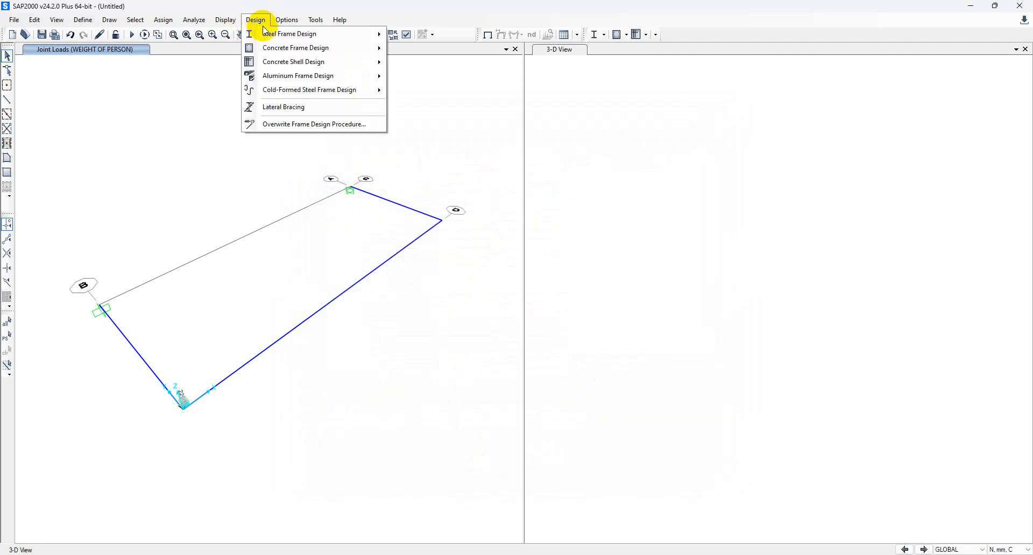
mouse_move(274, 37)
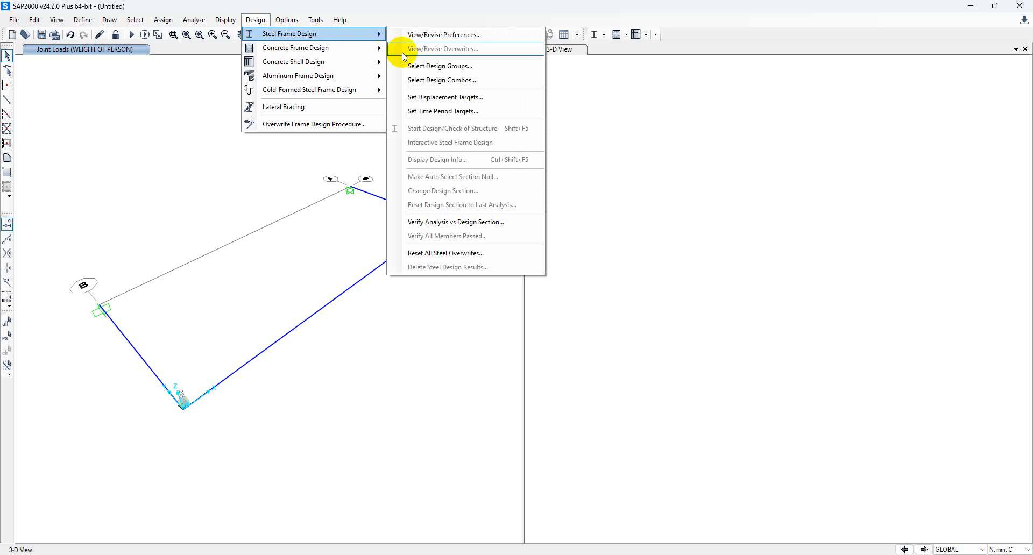
left_click(232, 161)
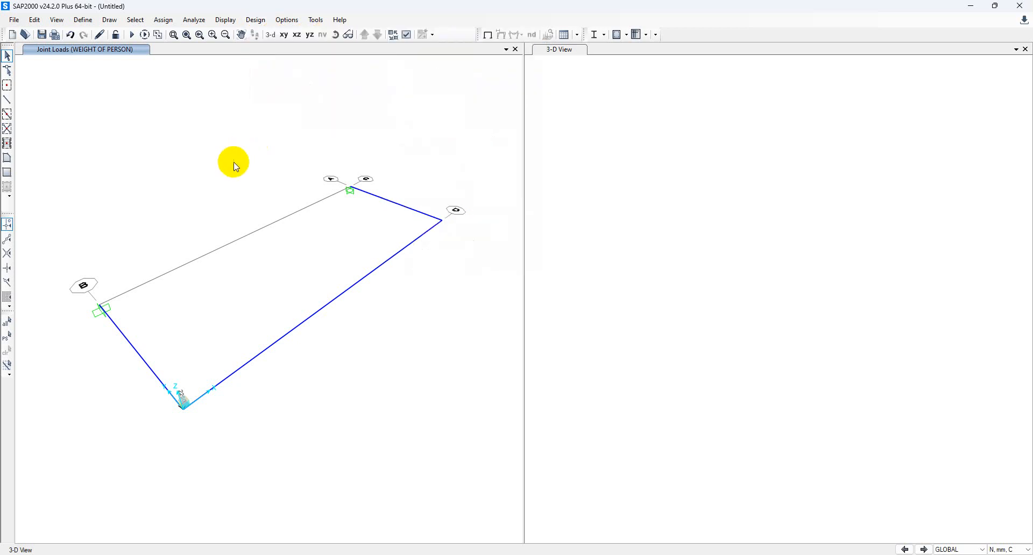
left_click(131, 35)
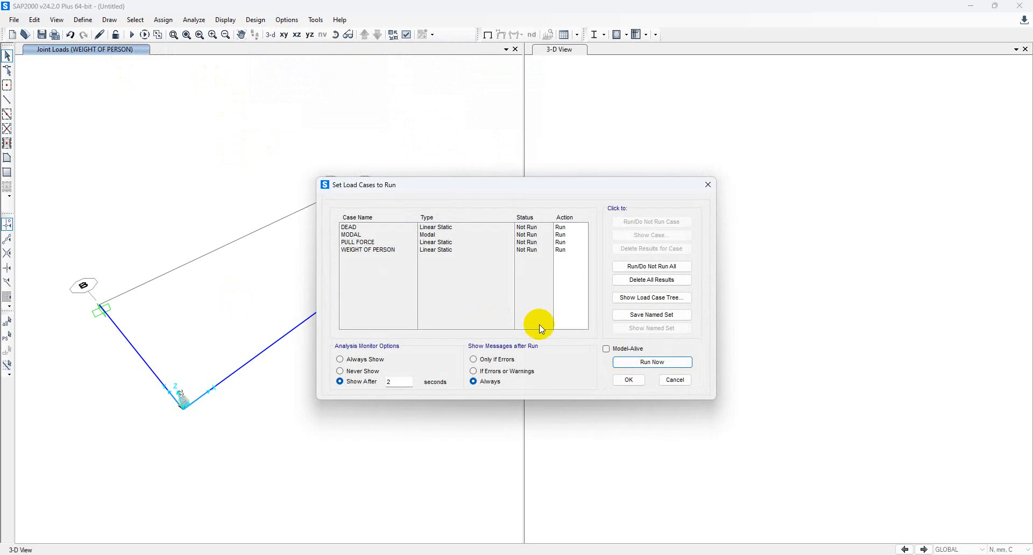
left_click(563, 235)
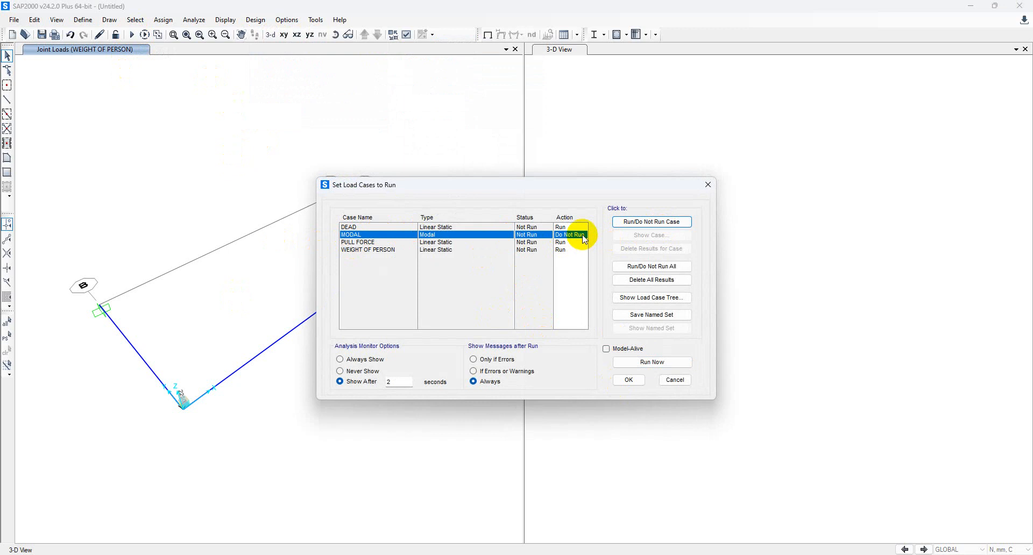
left_click(670, 360)
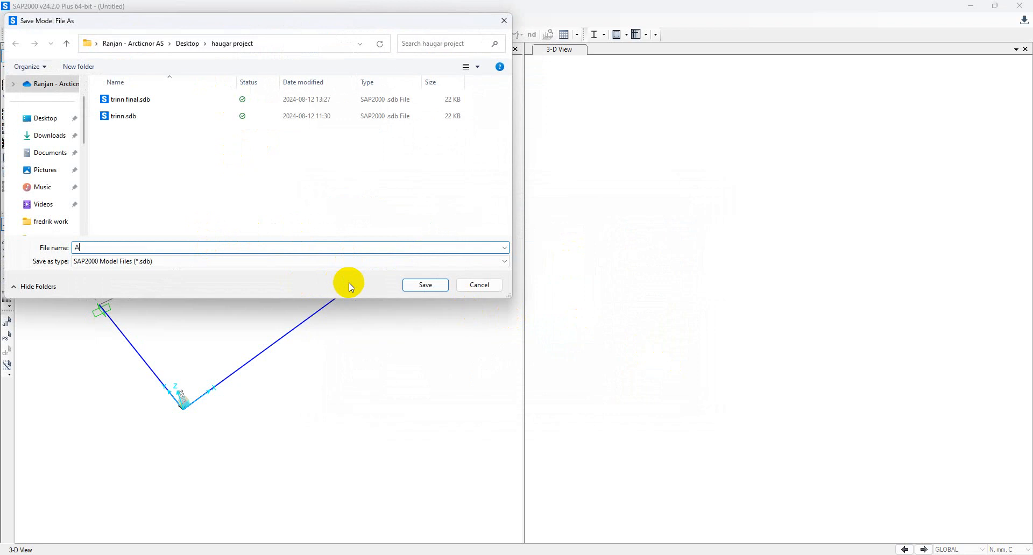
left_click(441, 285)
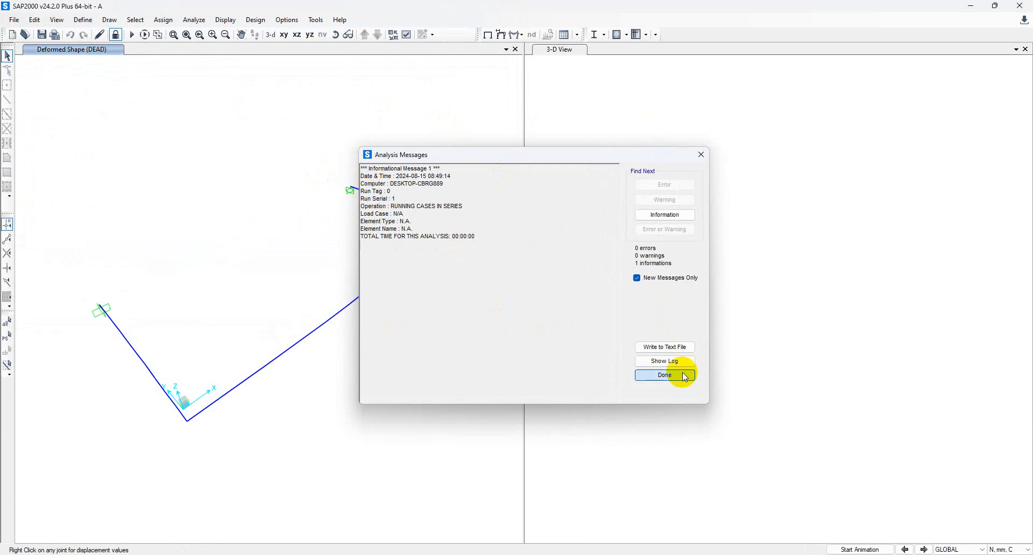
Dismiss the analysis messages and briefly animate the DEAD deformed shape.
left_click(665, 375)
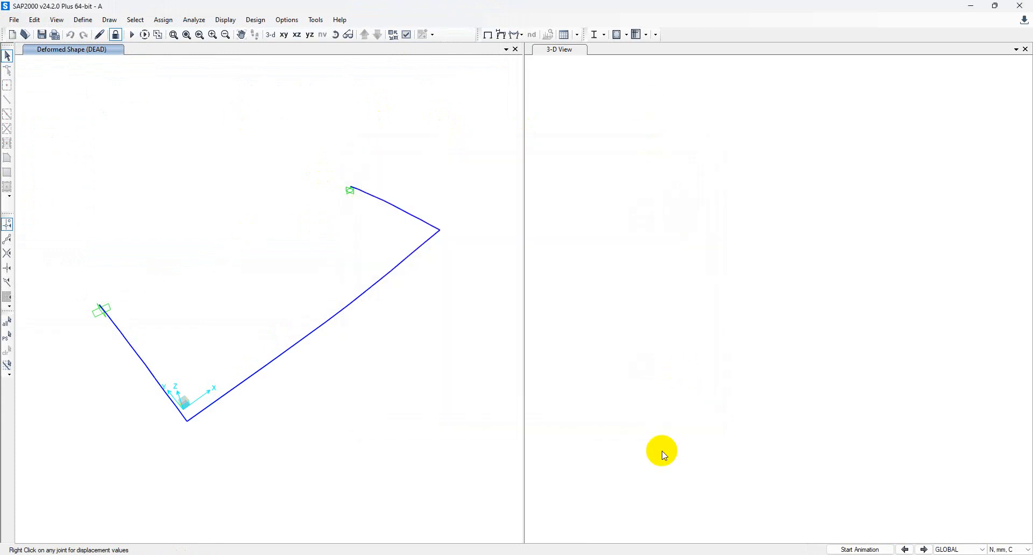
left_click(861, 549)
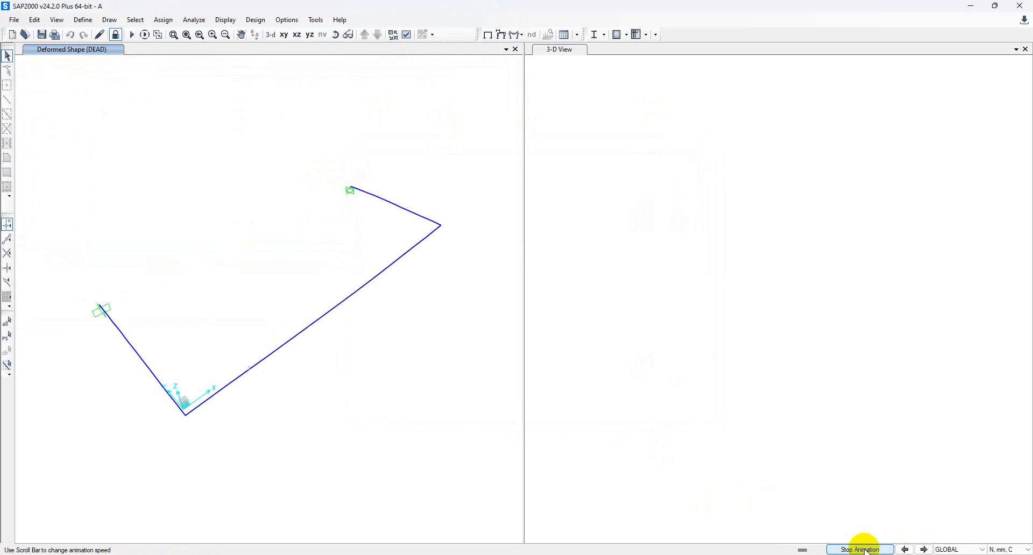
left_click(861, 549)
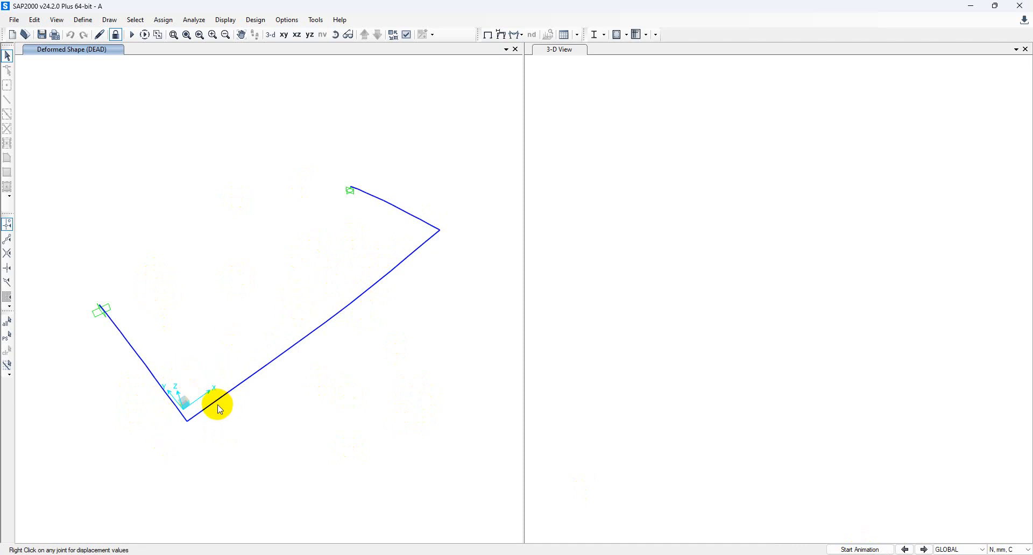
left_click(264, 20)
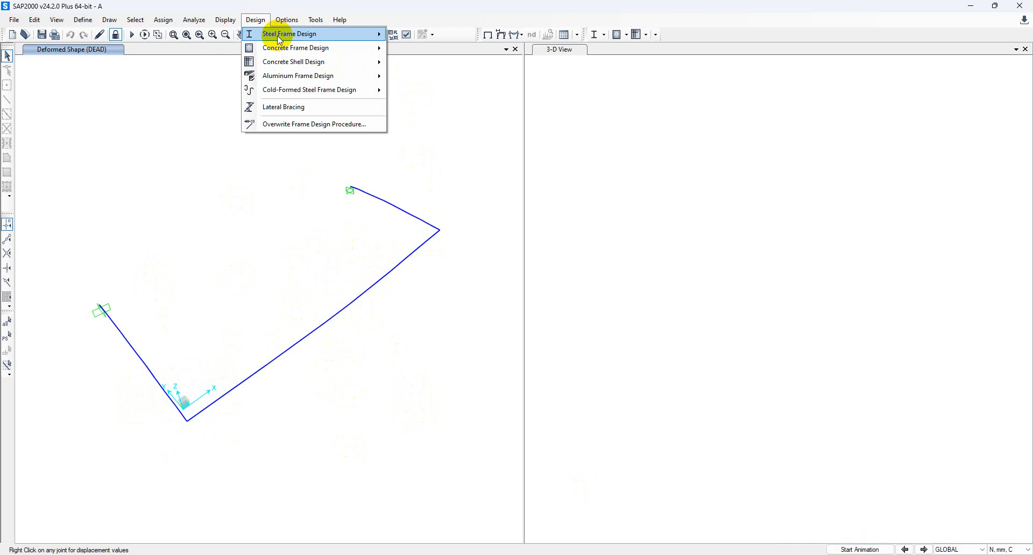
Run the Eurocode 3-2005 steel design check and close the empty 3-D view pane.
mouse_move(279, 39)
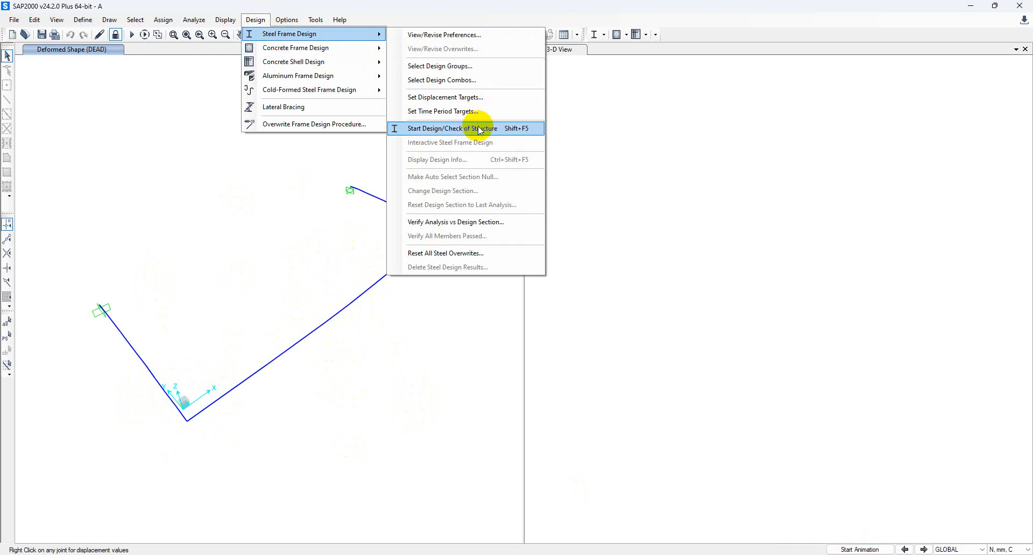
left_click(458, 128)
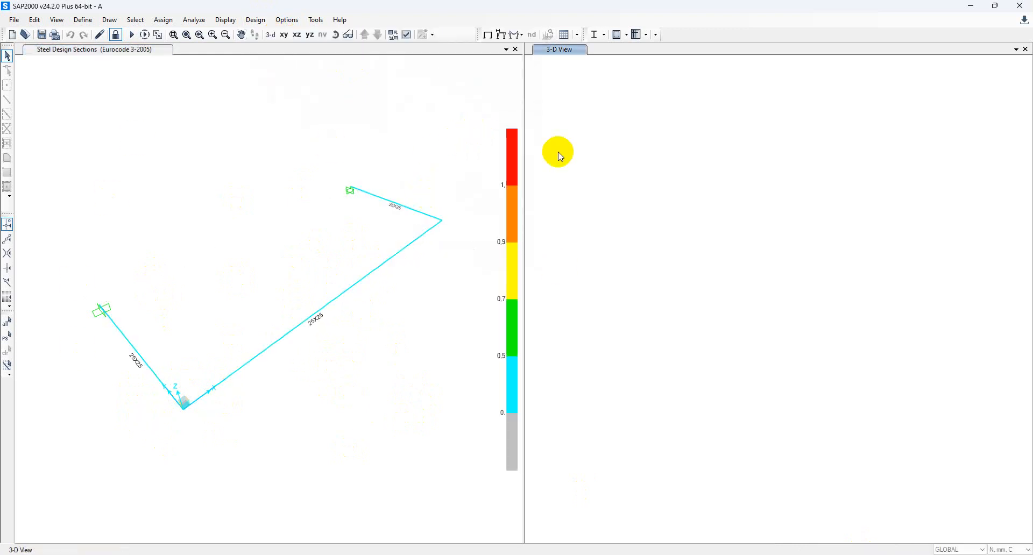
left_click(1026, 50)
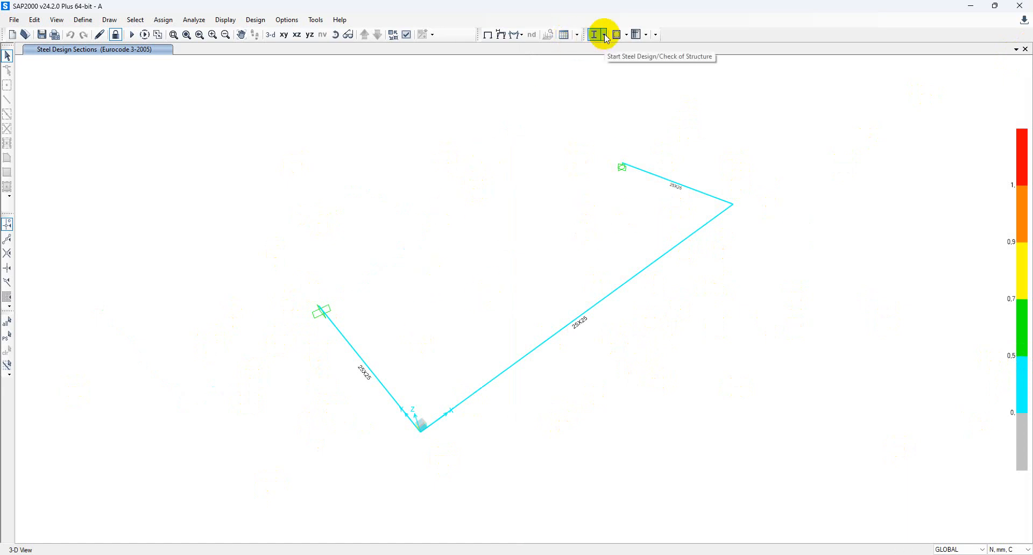
Display P-M-M Interaction Ratios as the steel design output on the three bracket members.
left_click(256, 20)
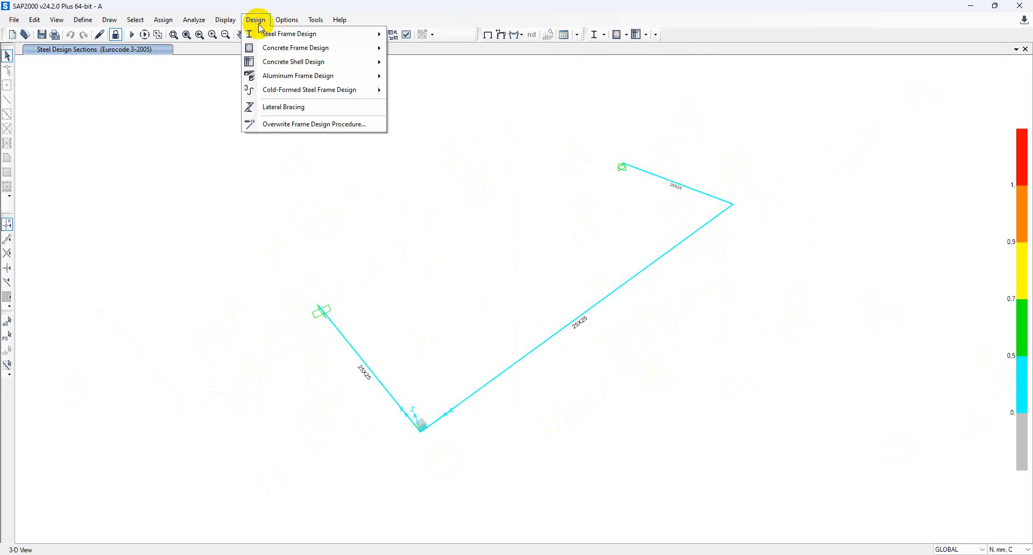
mouse_move(277, 37)
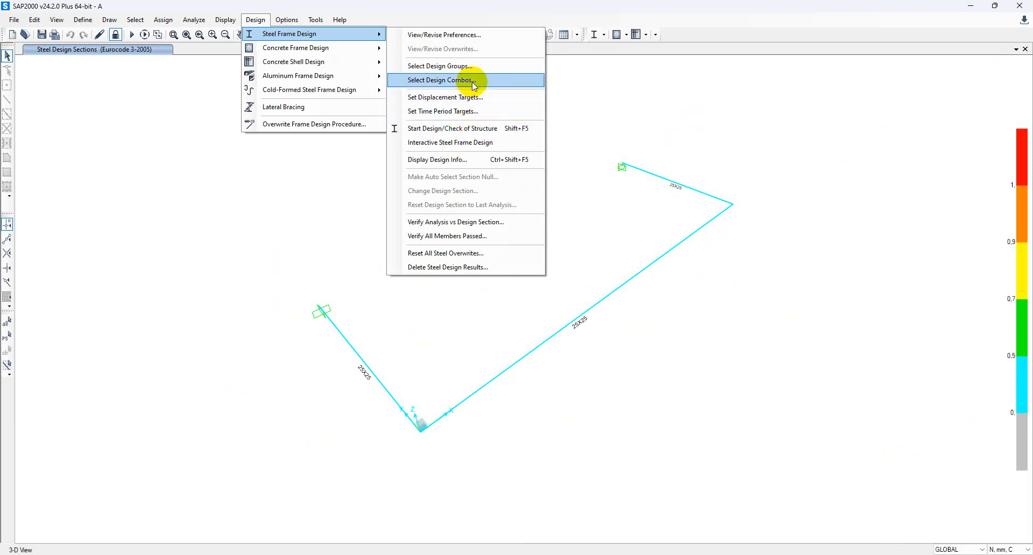
left_click(466, 161)
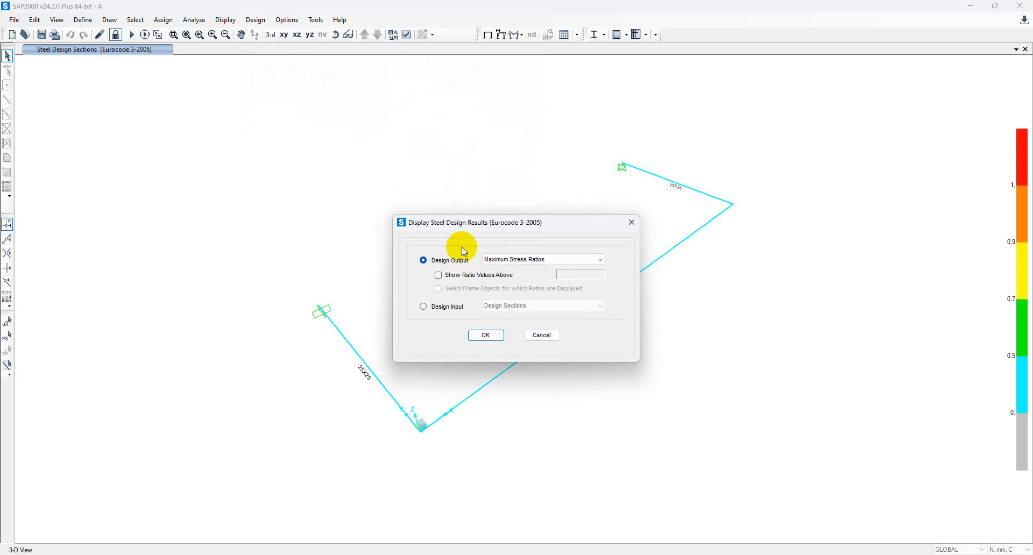
left_click(493, 260)
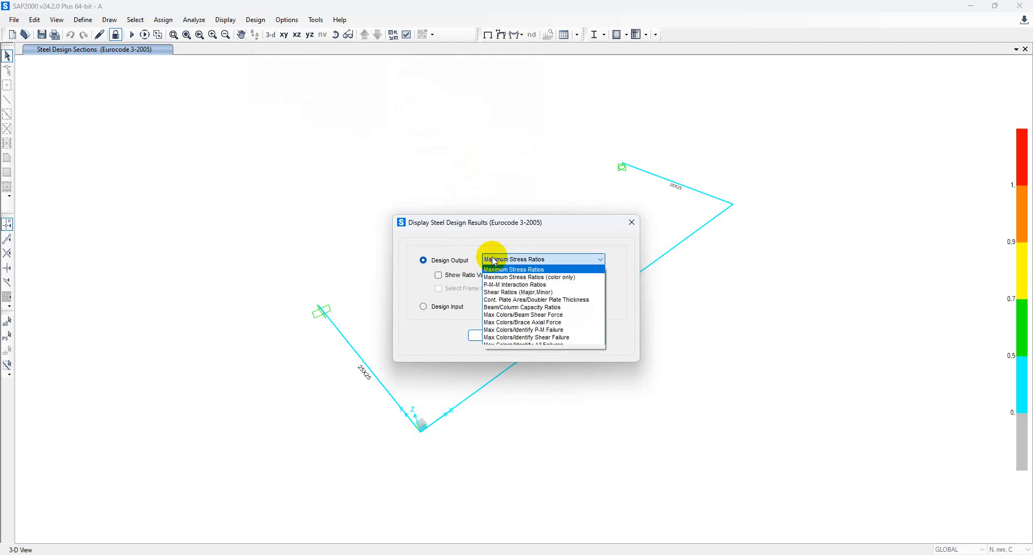
left_click(495, 285)
left_click(484, 335)
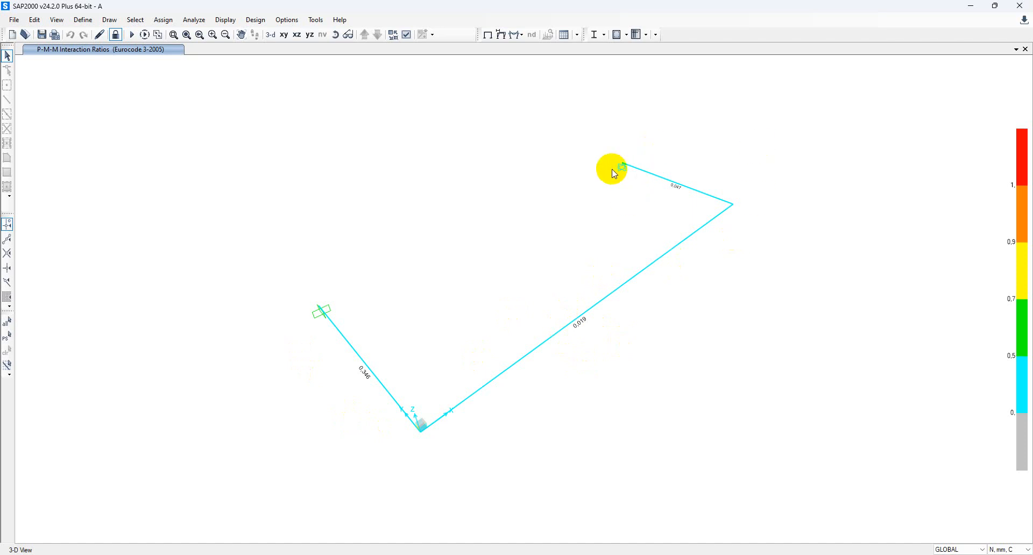
Save the analysis report as A.rtf in the haugar folder and bring it up in Word.
left_click(15, 22)
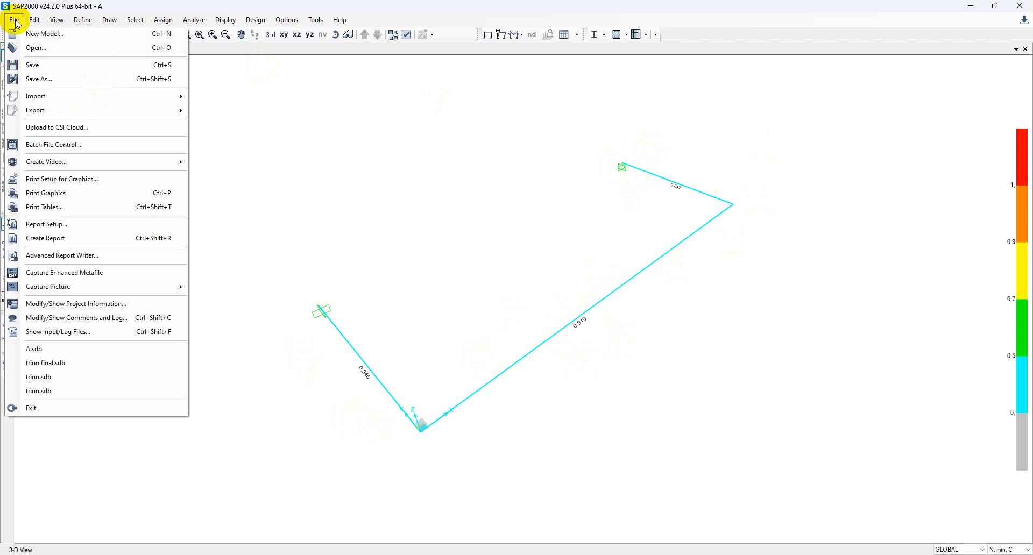
left_click(65, 240)
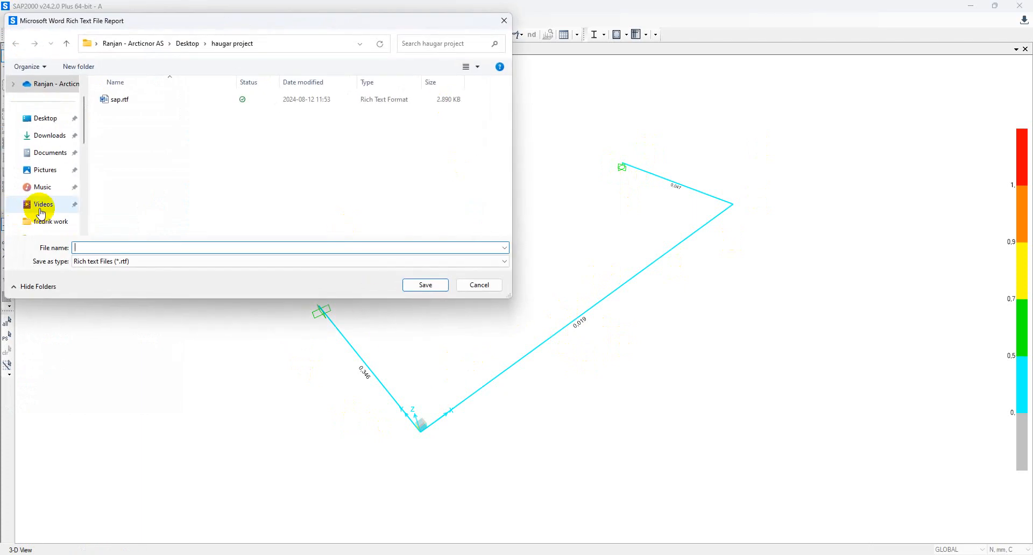
type("A")
left_click(312, 212)
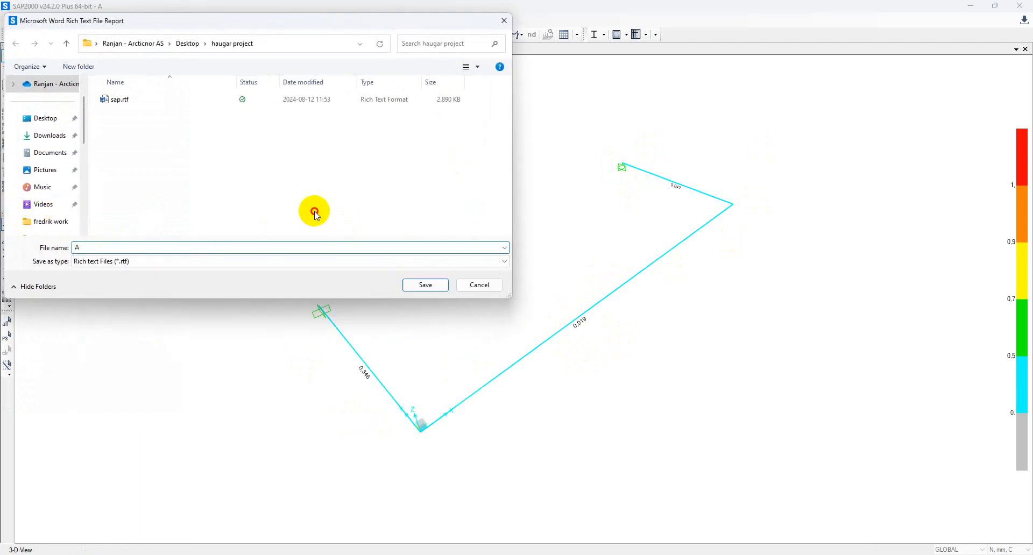
left_click(433, 285)
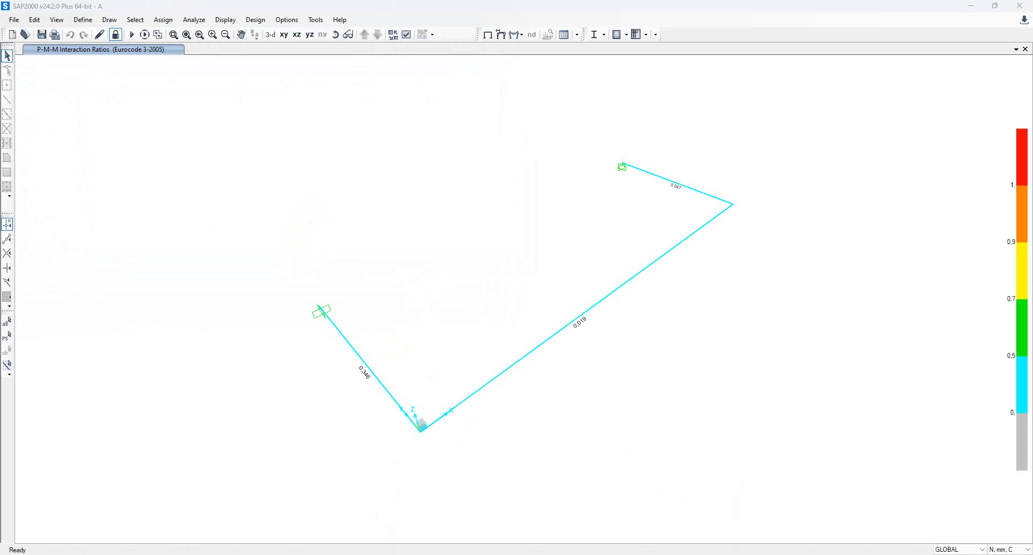
left_click_drag(0, 226, 688, 111)
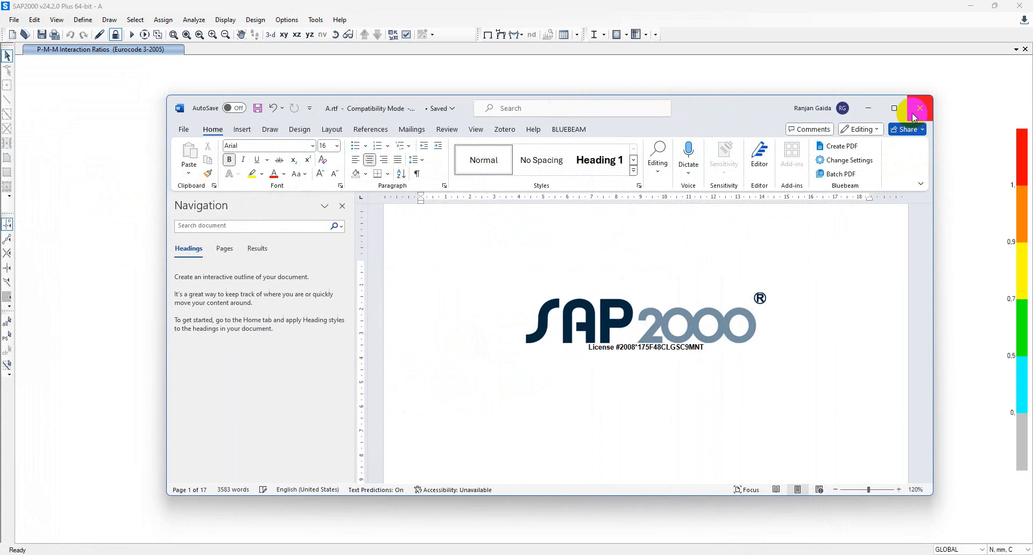
Maximize the A.rtf report, scroll through its pages, then close Word.
left_click(894, 109)
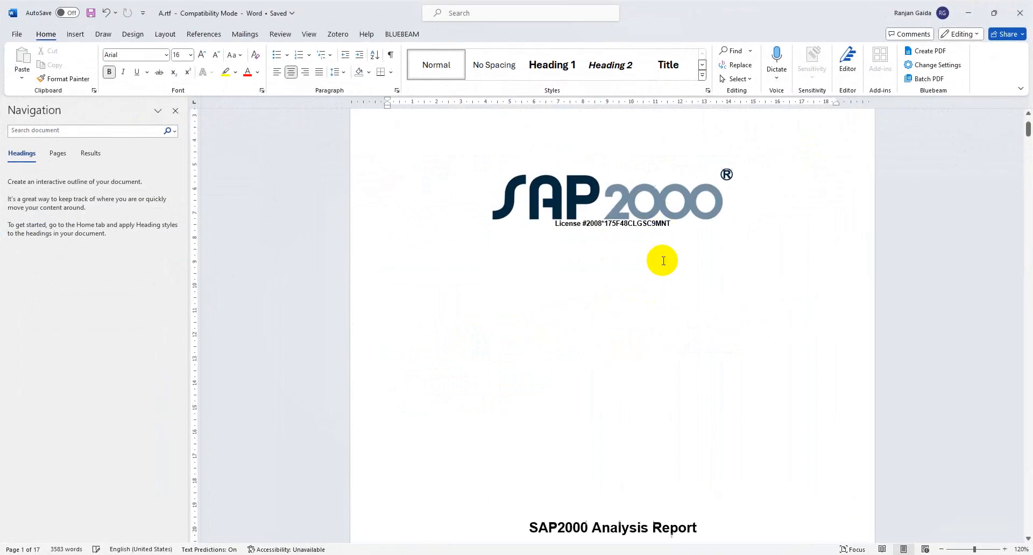
scroll(664, 261, "down", 15)
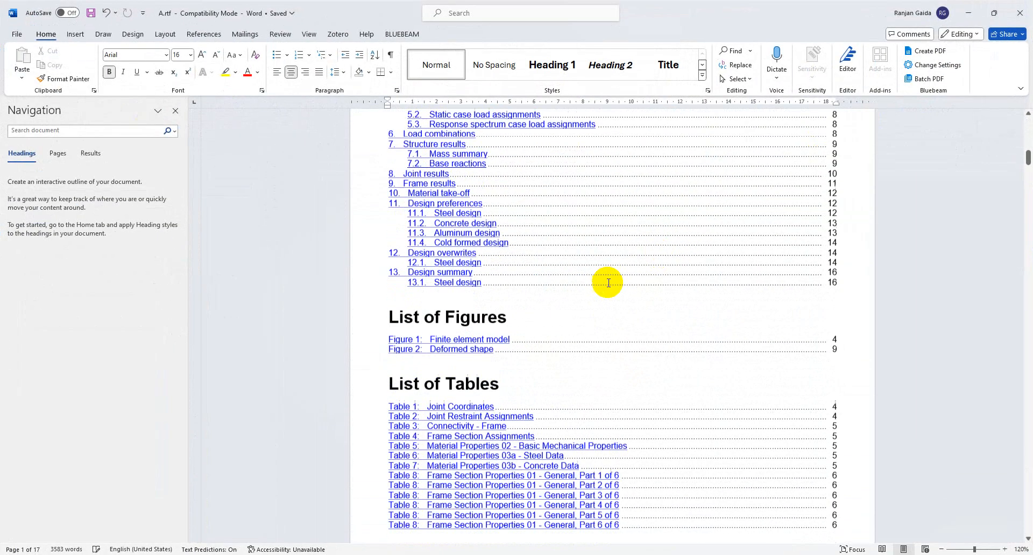
scroll(602, 301, "down", 20)
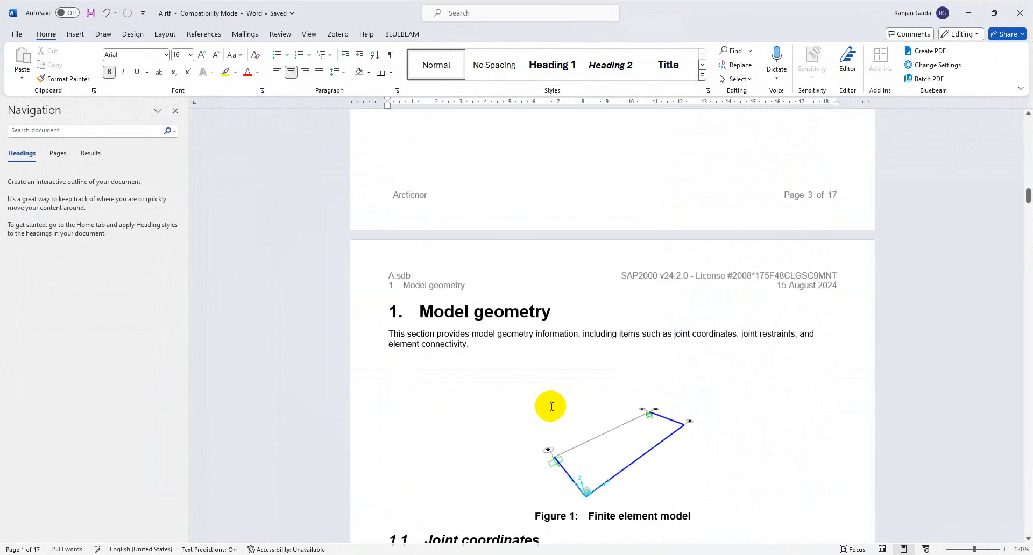
scroll(570, 398, "down", 5)
scroll(443, 351, "down", 14)
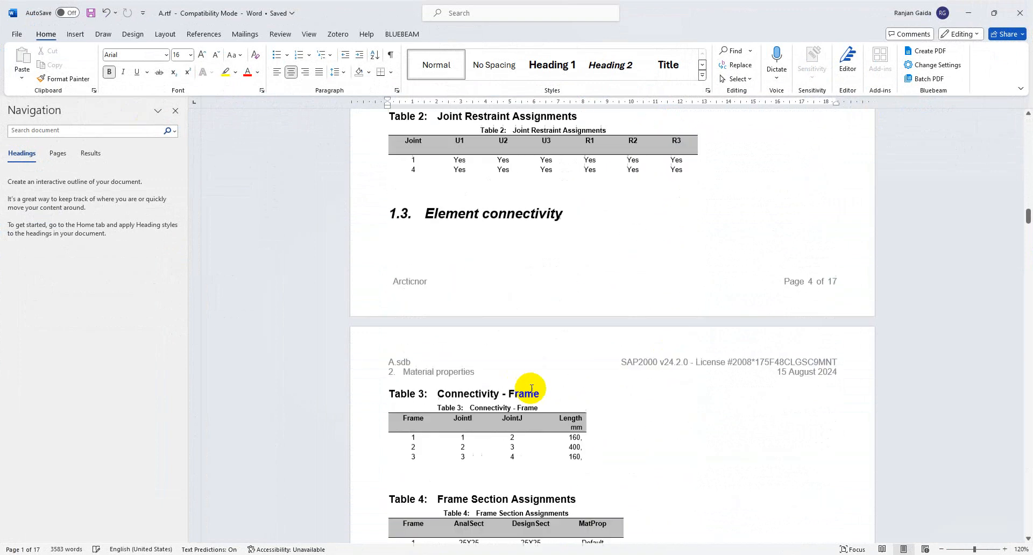
scroll(531, 388, "down", 14)
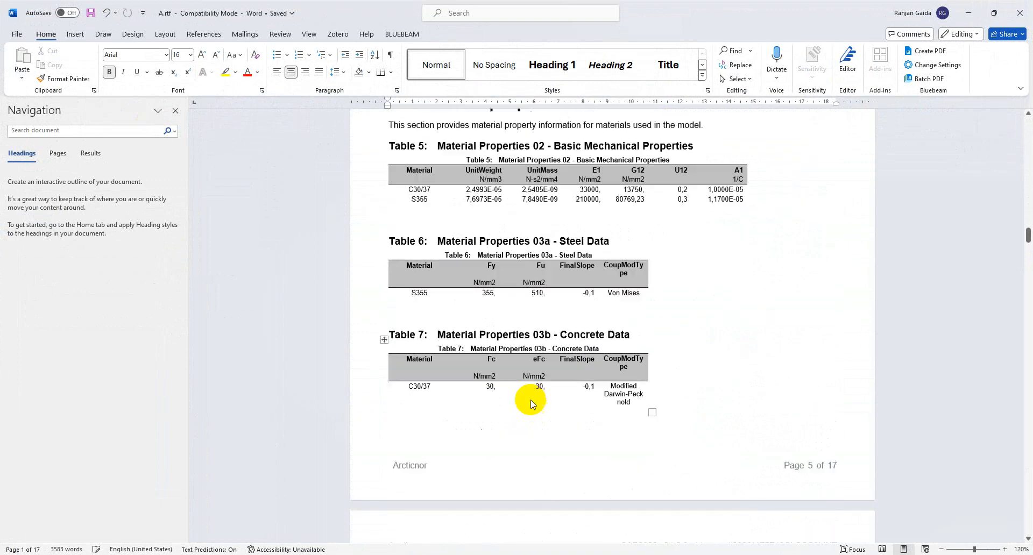
scroll(530, 403, "down", 3)
scroll(540, 342, "down", 14)
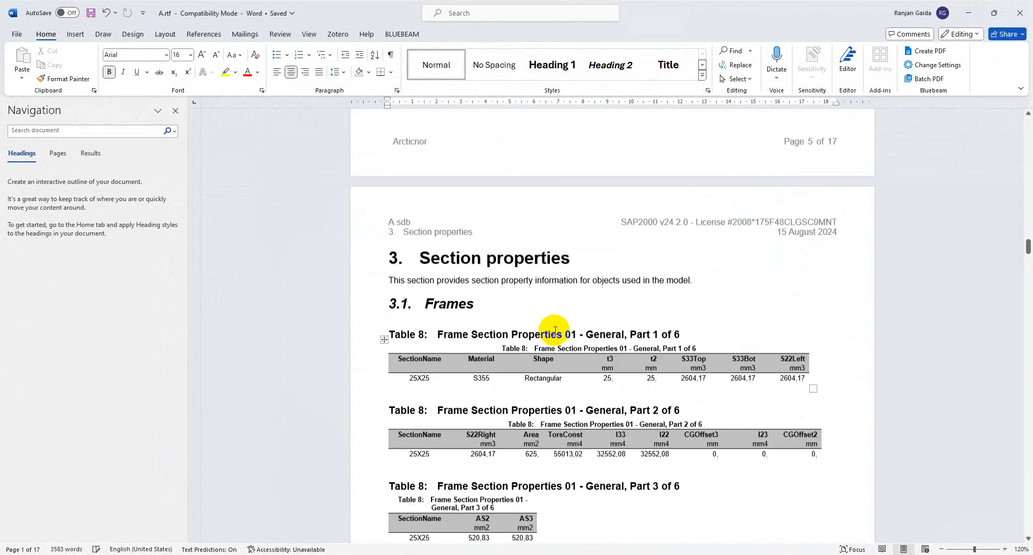
scroll(552, 332, "down", 20)
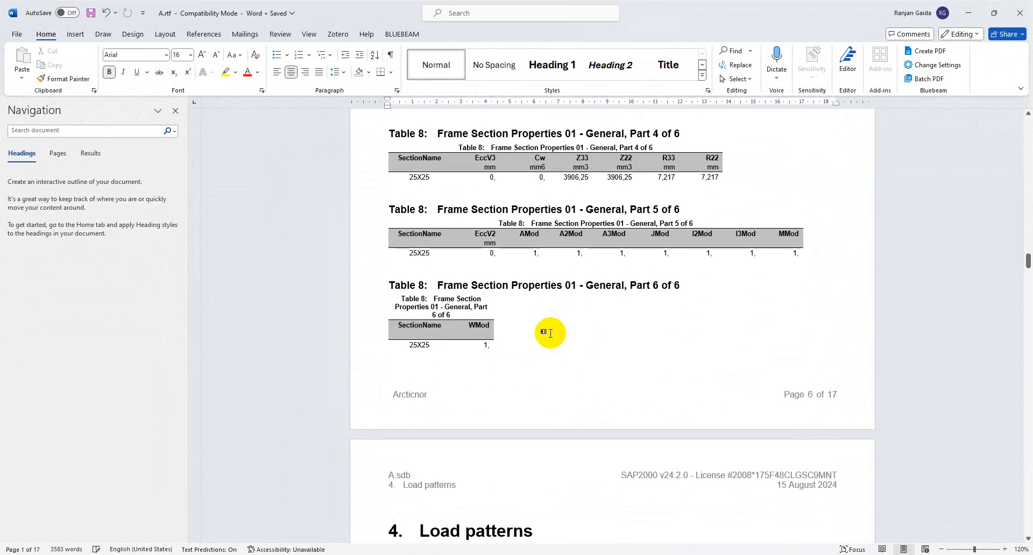
scroll(528, 346, "down", 10)
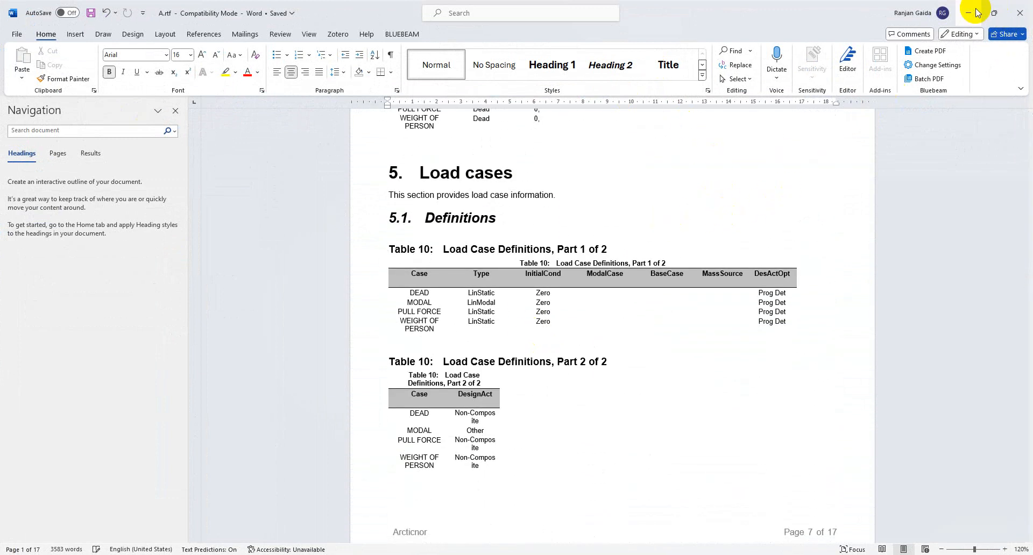
left_click(1014, 15)
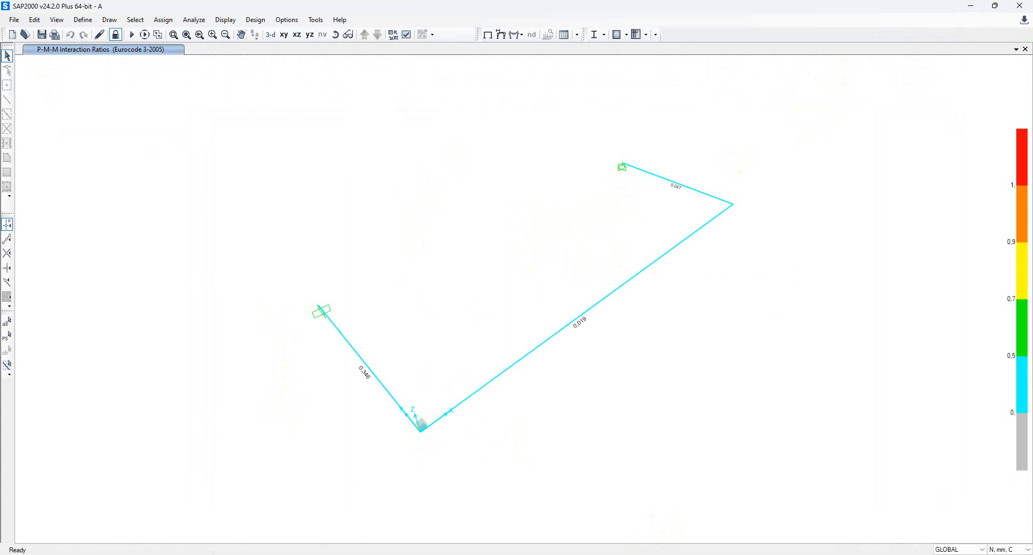
Switch to Book1.xlsx showing the Manual Calculation on Sheet2 with total stress 611.0058.
left_click(588, 554)
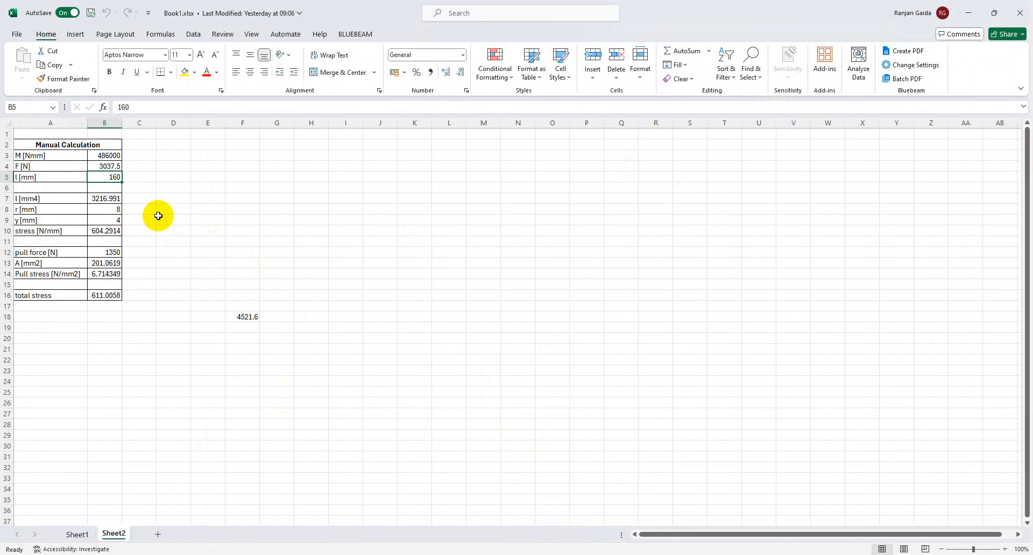
left_click(57, 165)
left_click(102, 164)
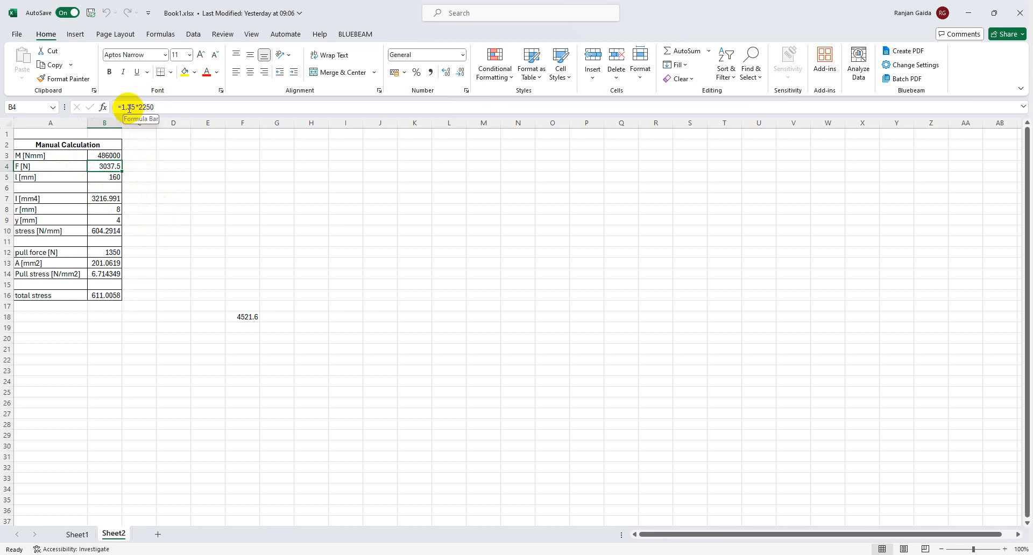
left_click(144, 178)
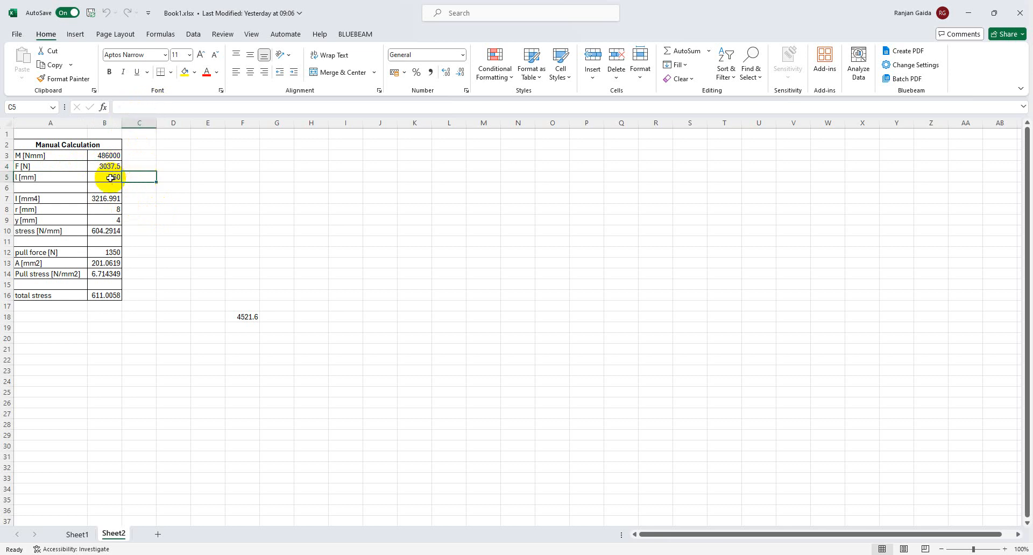
left_click(115, 175)
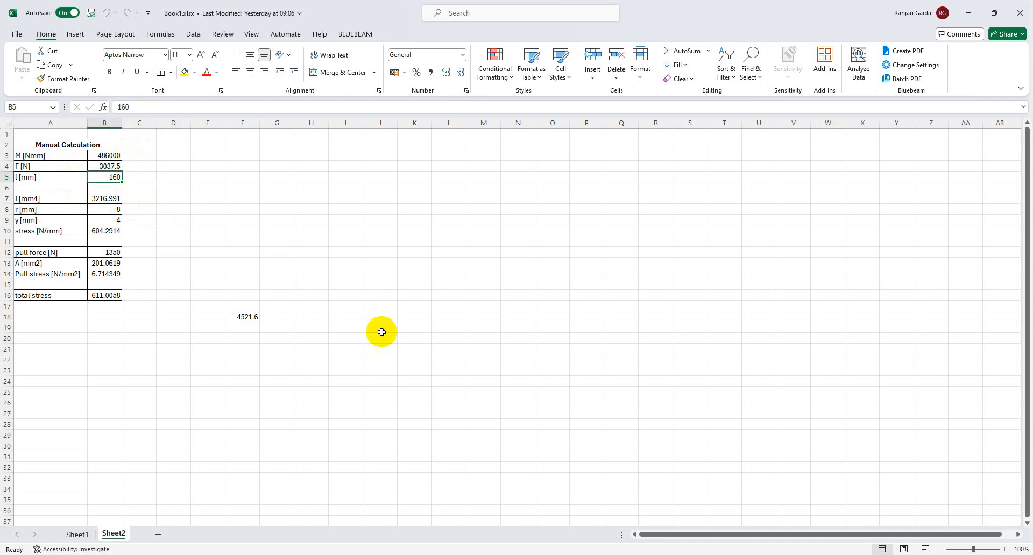
mouse_move(565, 554)
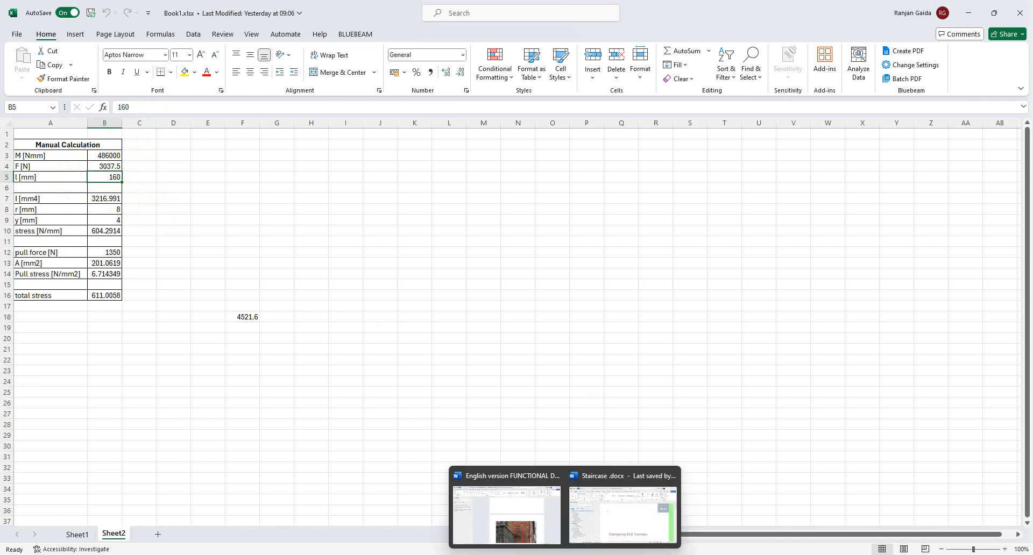
mouse_move(706, 554)
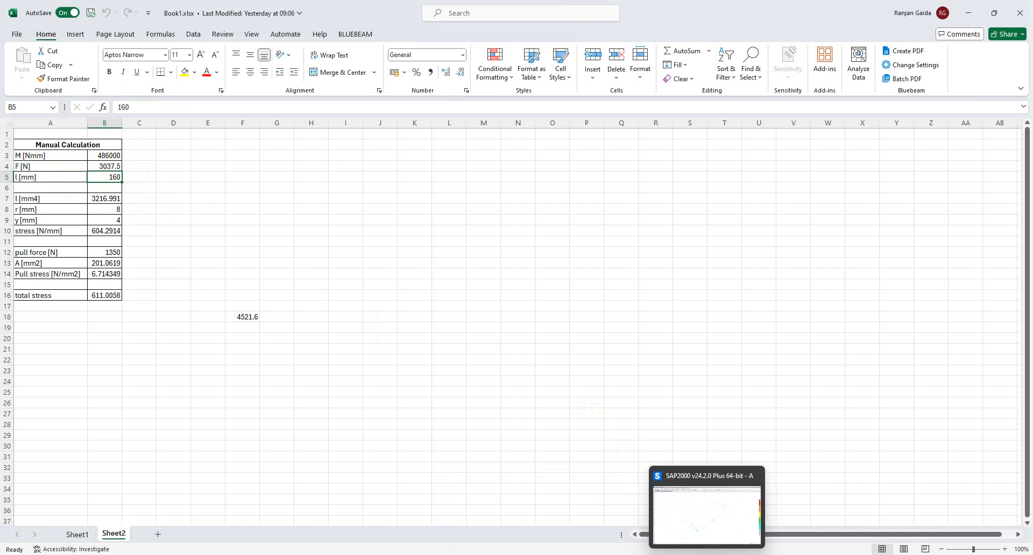
left_click(668, 526)
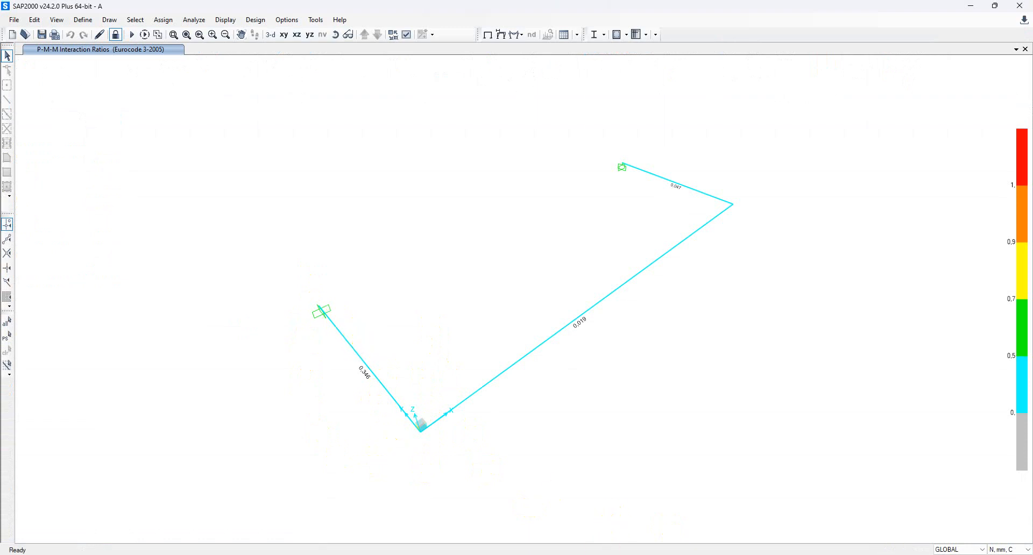
left_click(640, 554)
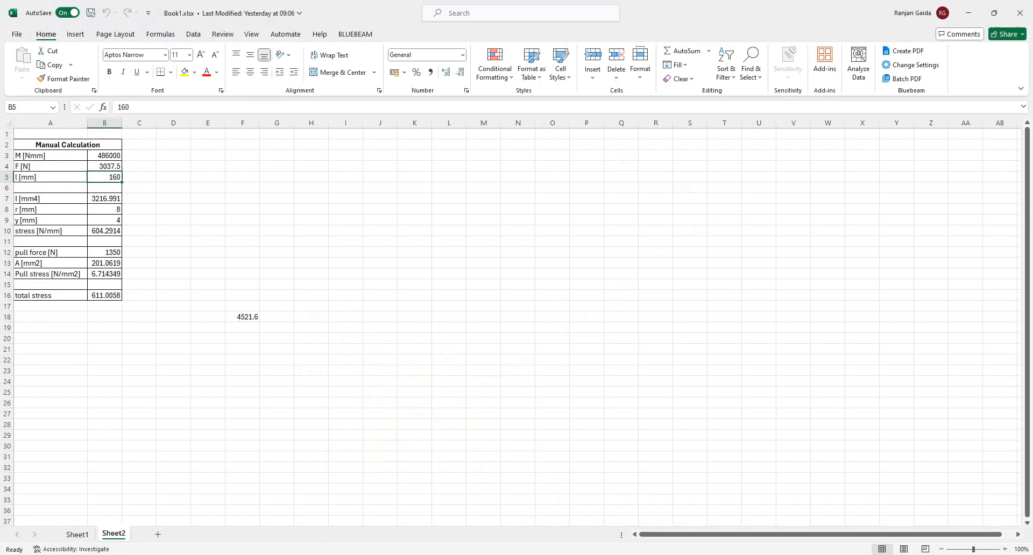
left_click(110, 155)
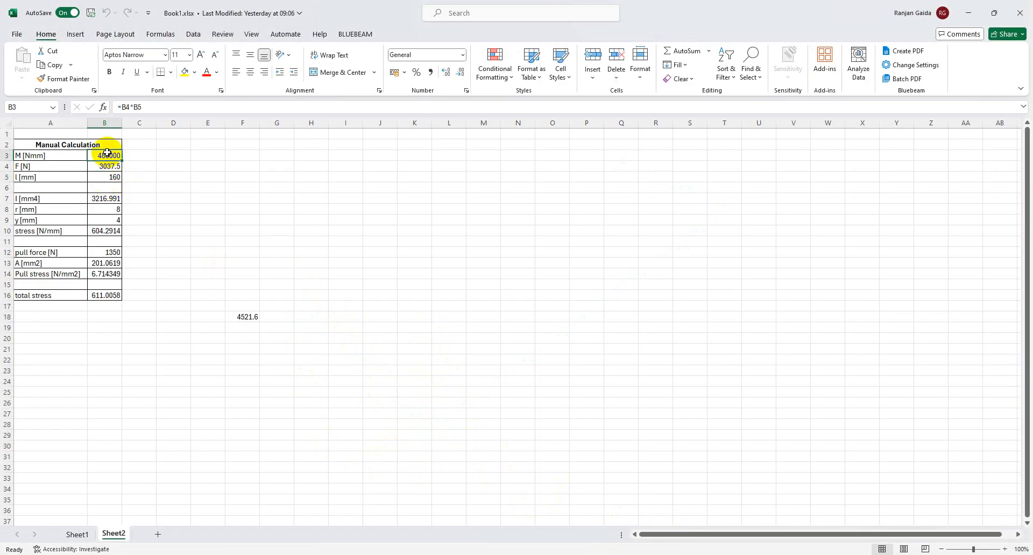
left_click(70, 203)
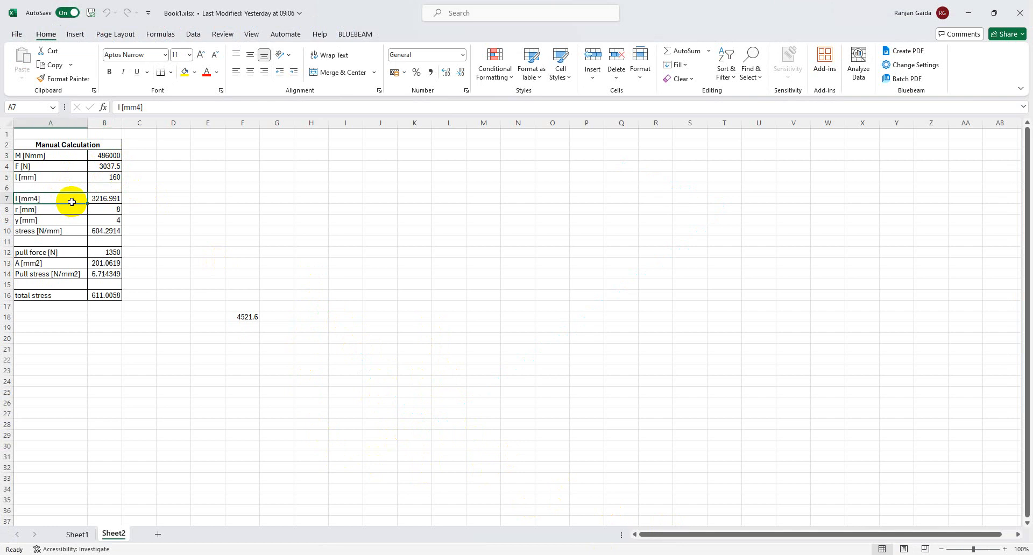
left_click(106, 204)
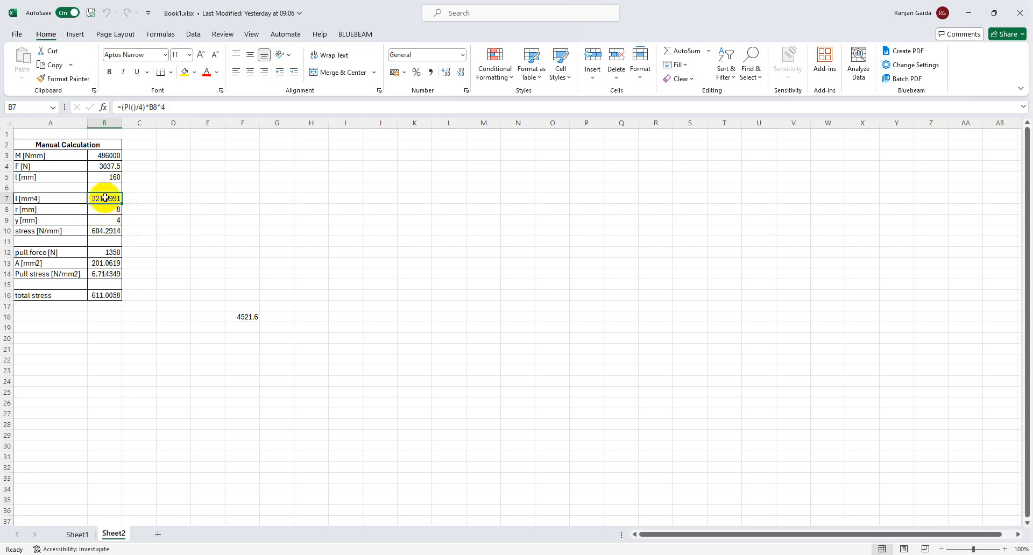
Recommit B10's bending stress formula =(B3/B7)*B9, confirming 604.2914.
left_click(106, 230)
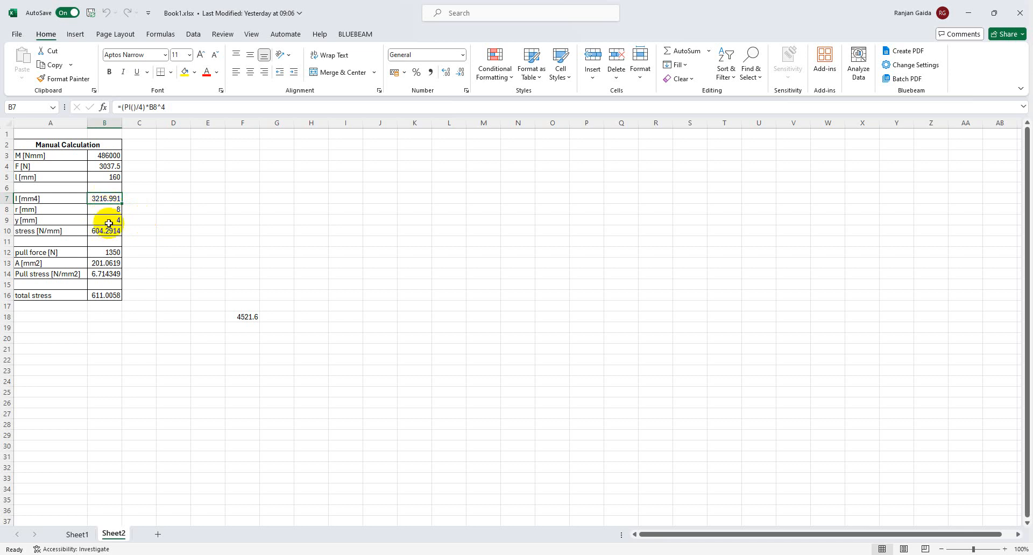
left_click(170, 103)
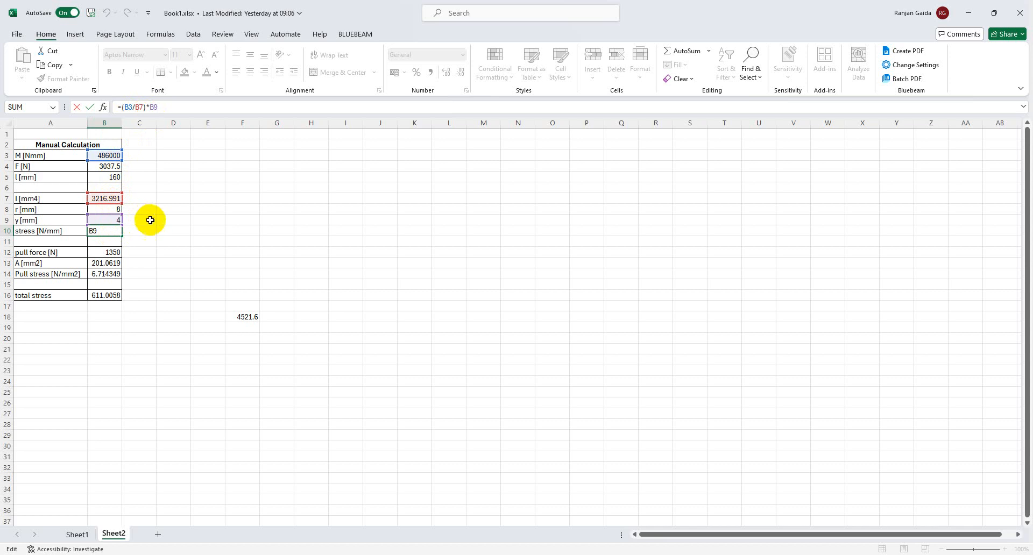
left_click(166, 222)
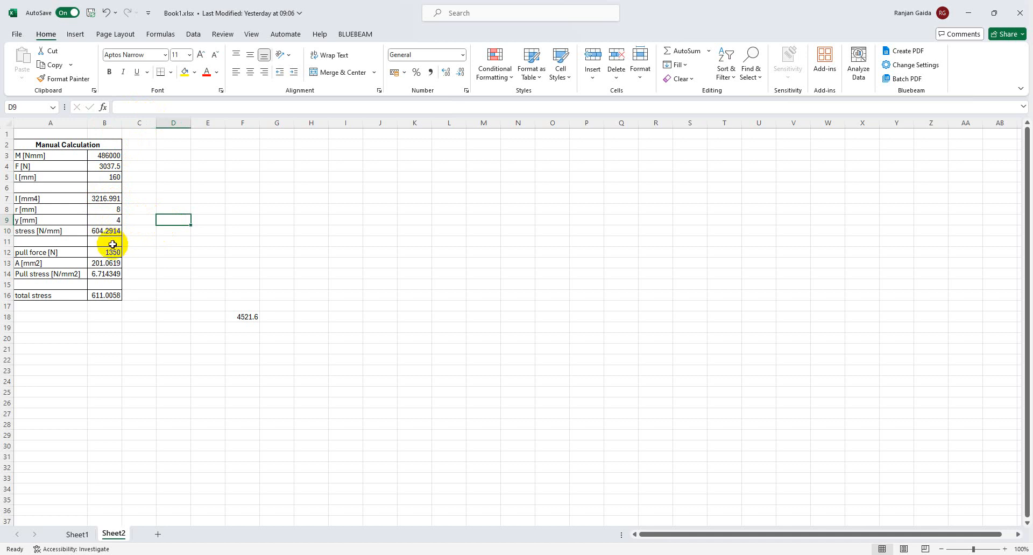
Check the y [mm] value in B9, then return to the SAP2000 interaction ratio view.
left_click(111, 217)
left_click(166, 197)
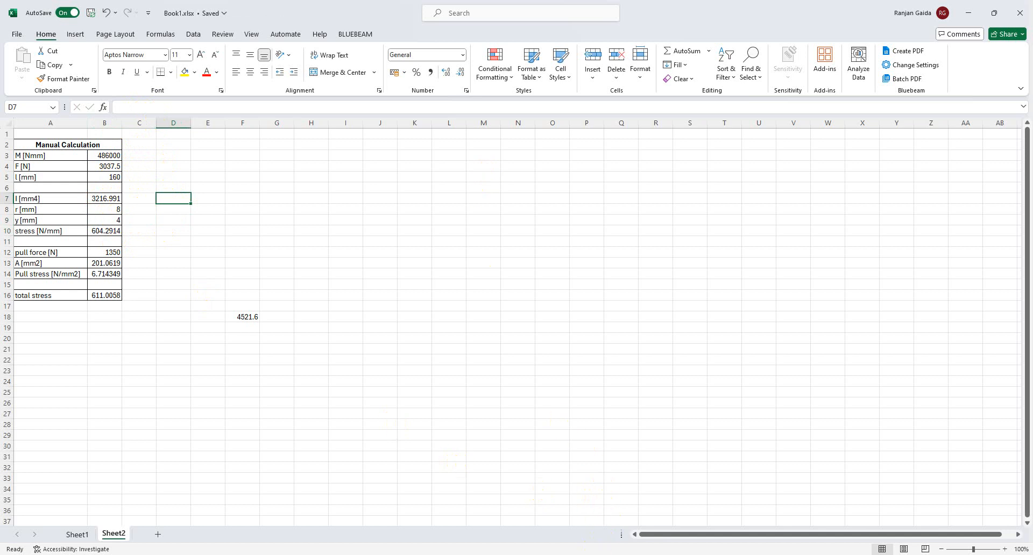
mouse_move(564, 554)
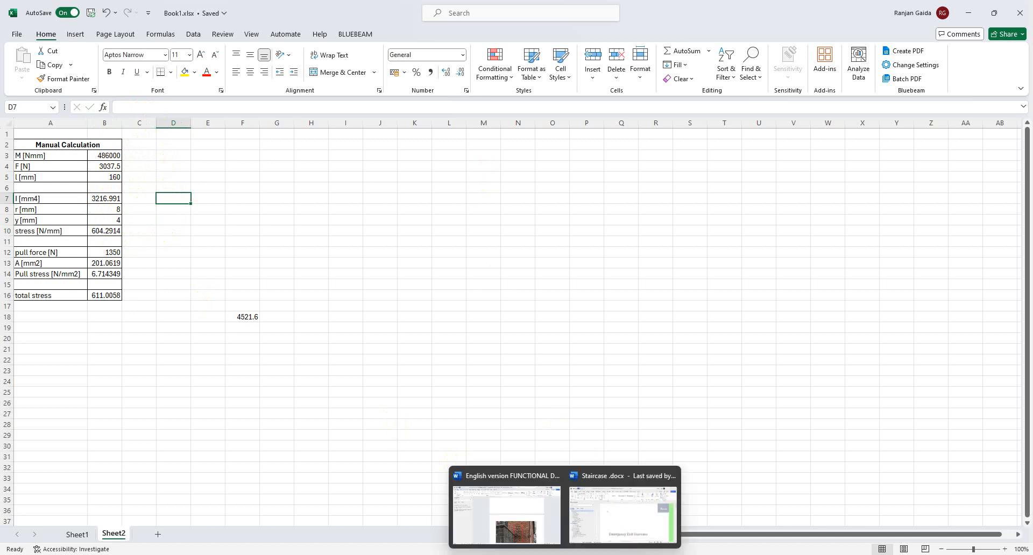
left_click(716, 554)
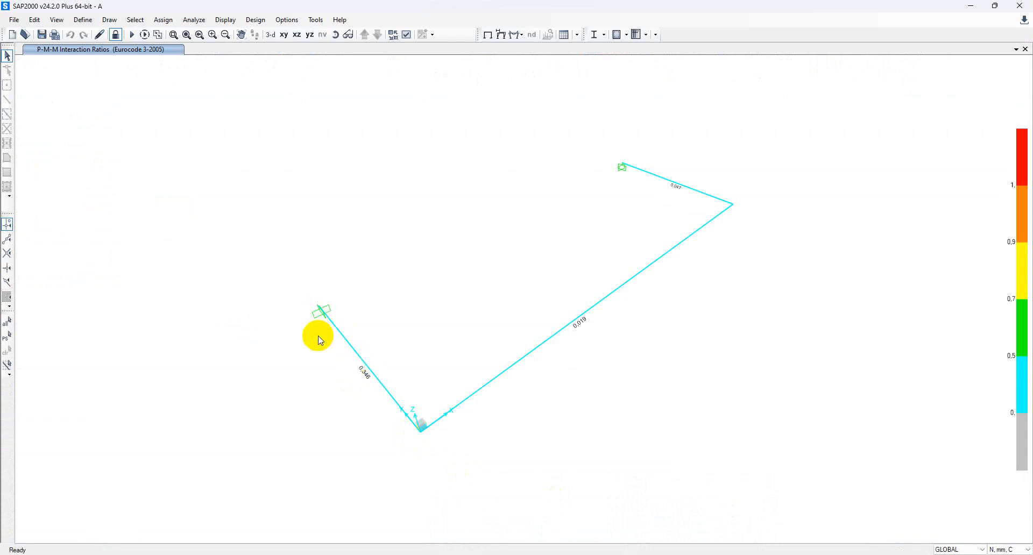
Back in Excel, review the bending stress (B10) and pull force (B12) formulas, then re-enter the rod area formula in B13.
left_click(970, 6)
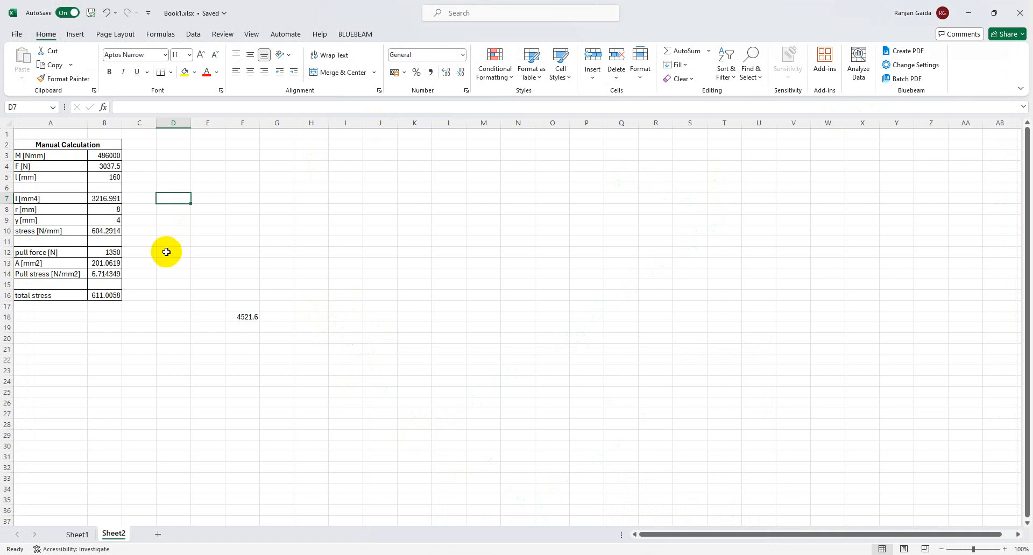
left_click(100, 232)
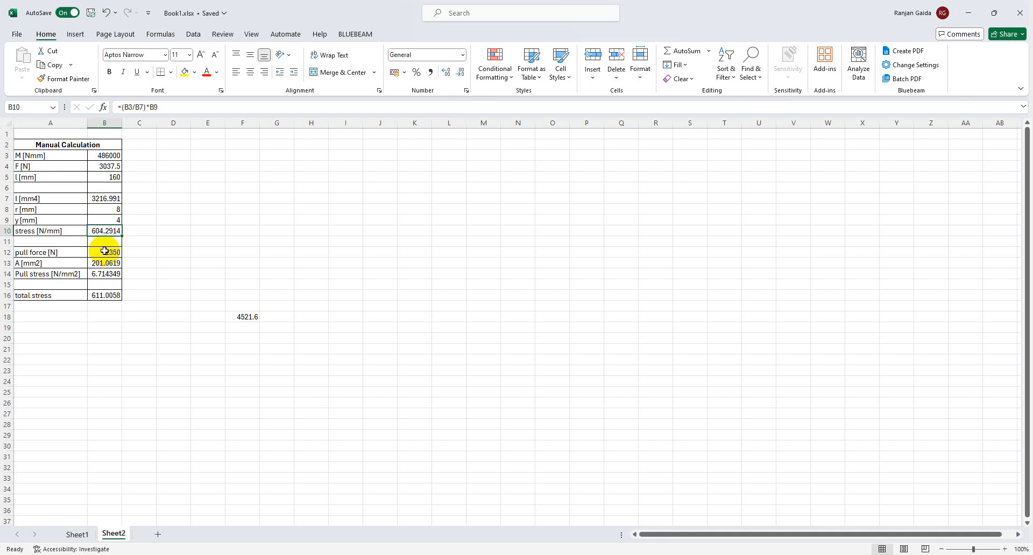
left_click(104, 251)
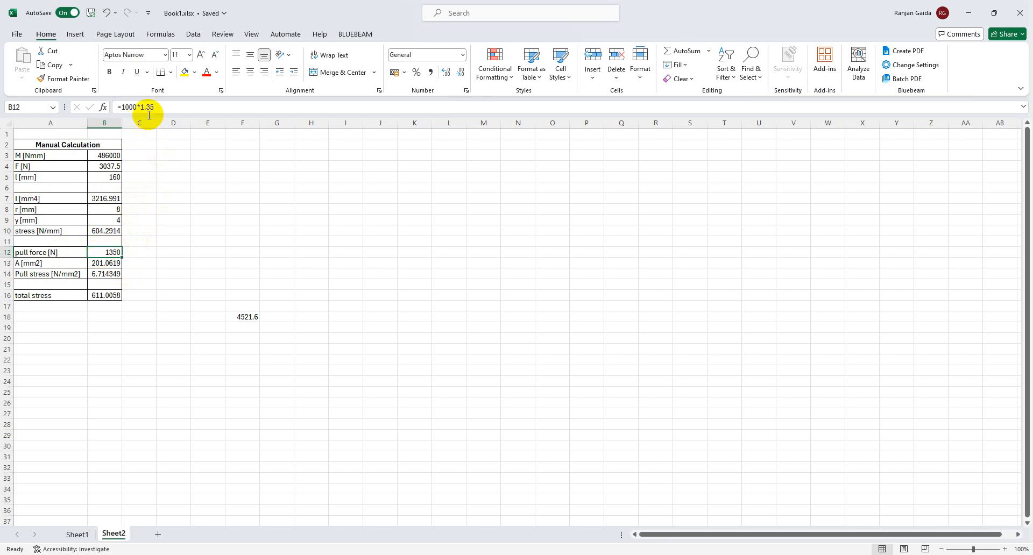
left_click(114, 263)
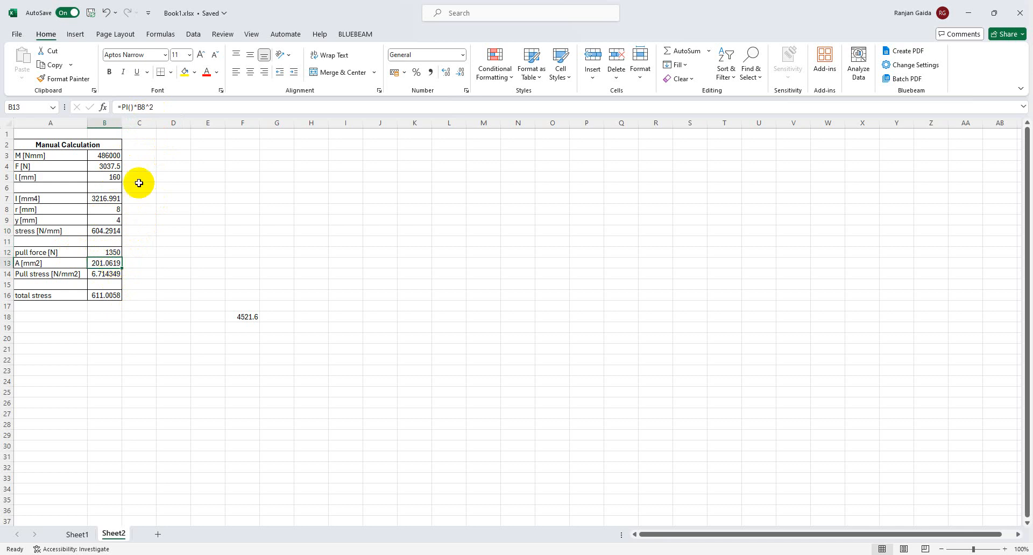
left_click(163, 107)
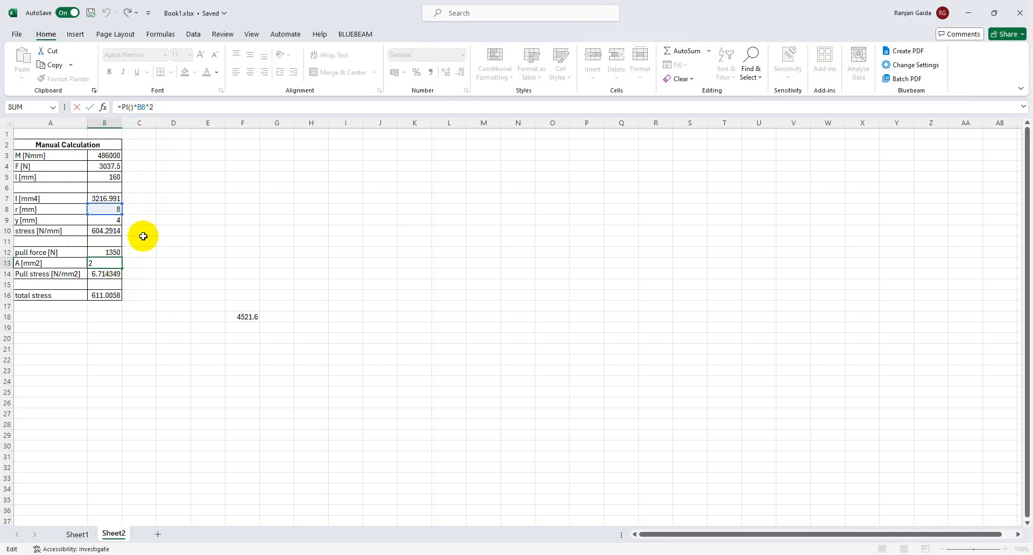
left_click(177, 295)
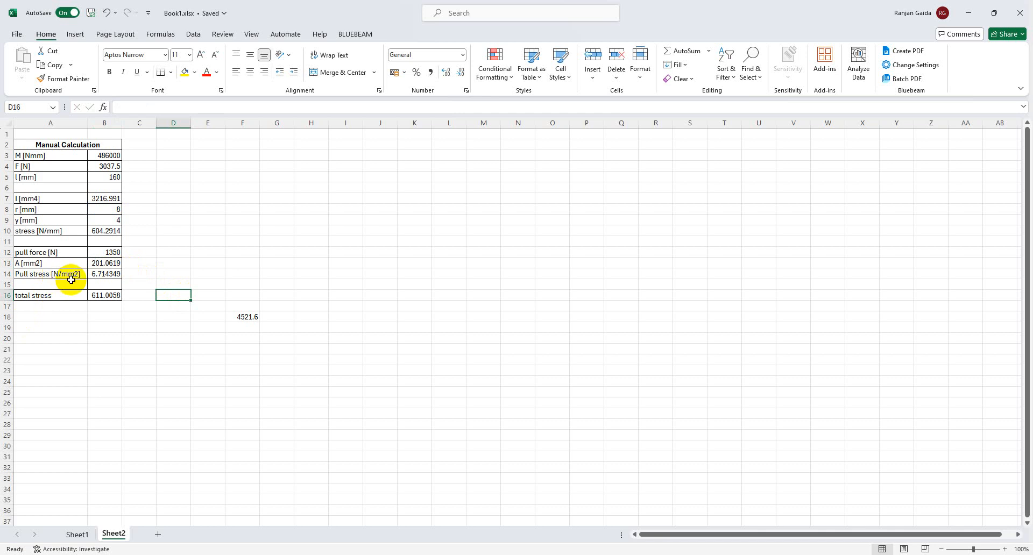
Re-enter the pull stress formula in B14 and total stress =B10+B14 in B16, giving 611.0058.
left_click(110, 273)
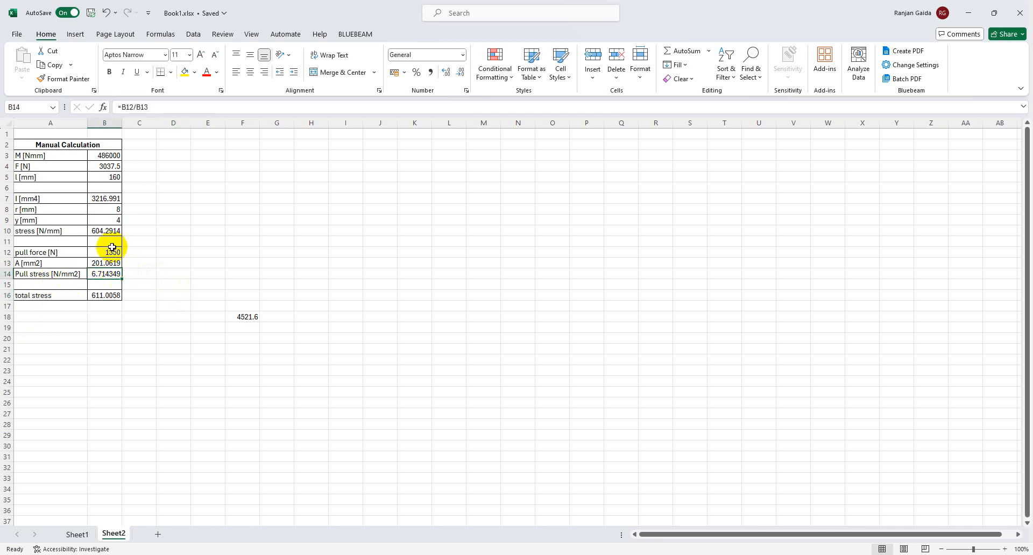
left_click(165, 108)
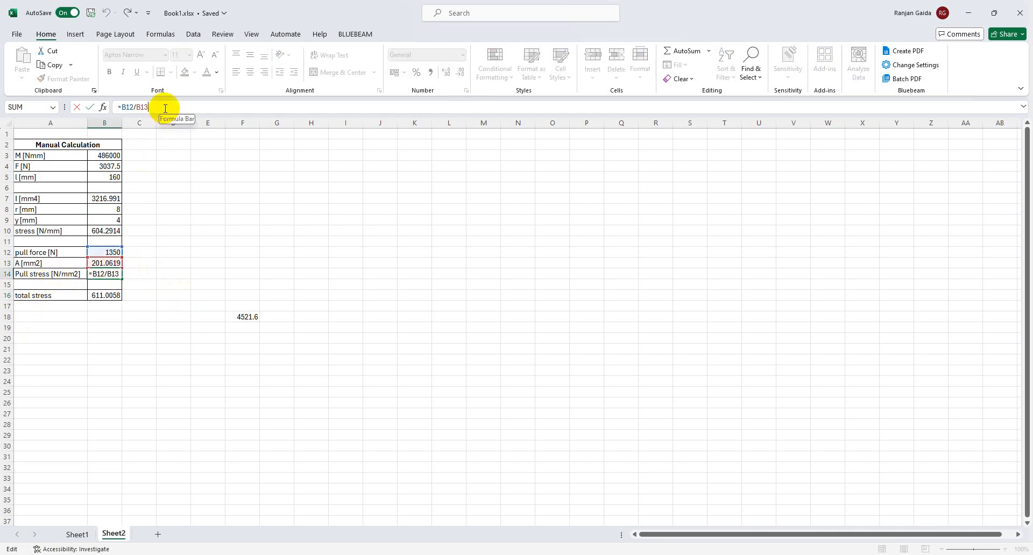
left_click(174, 263)
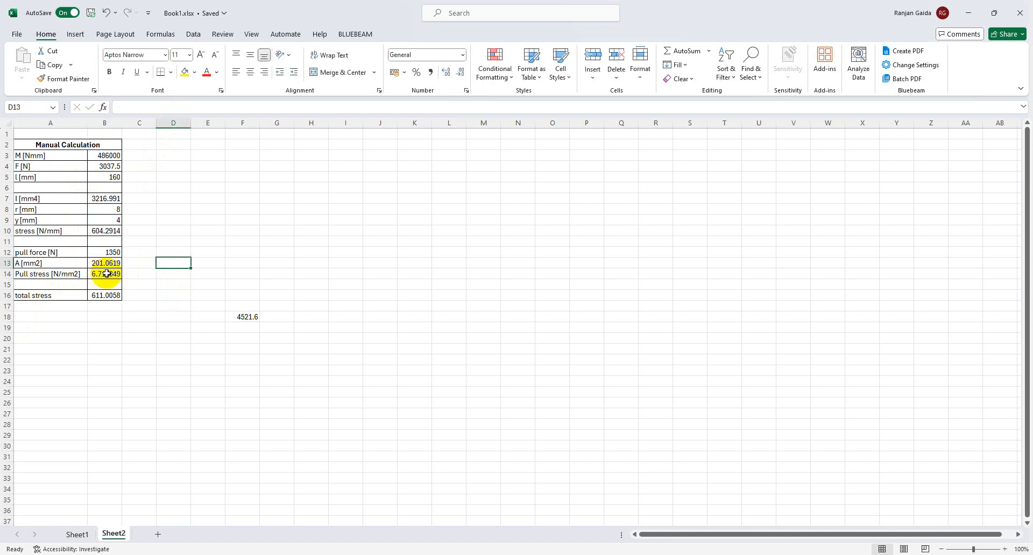
left_click(104, 294)
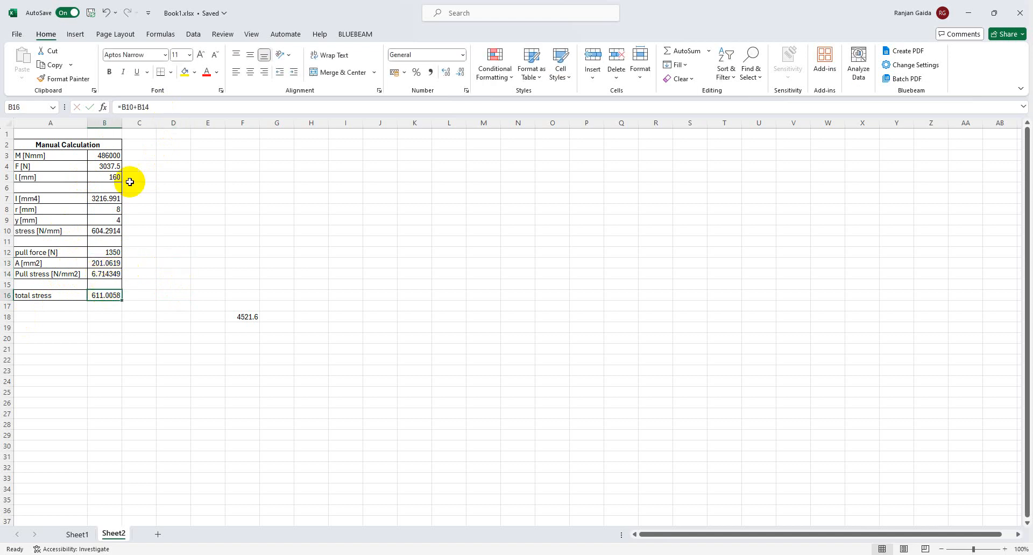
left_click(140, 110)
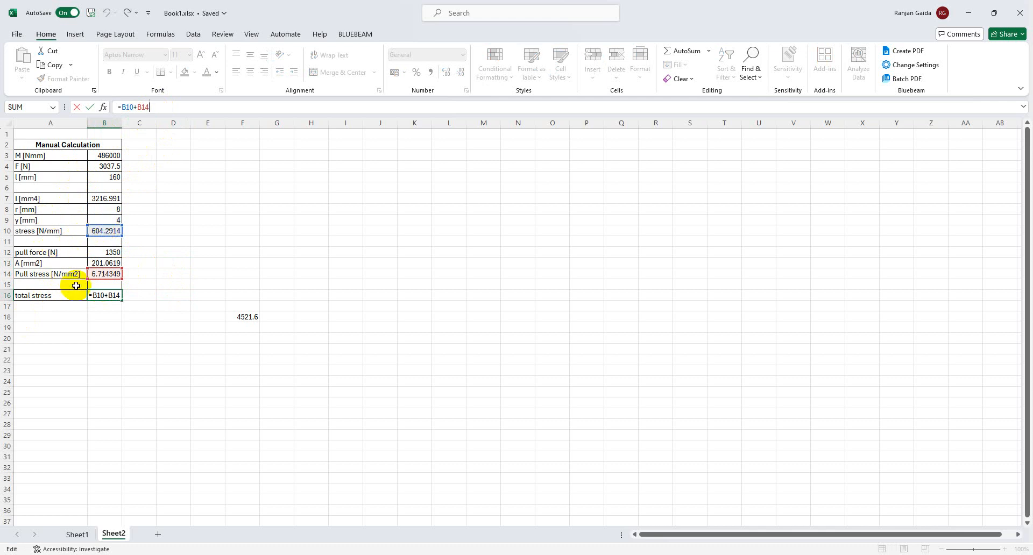
left_click(101, 327)
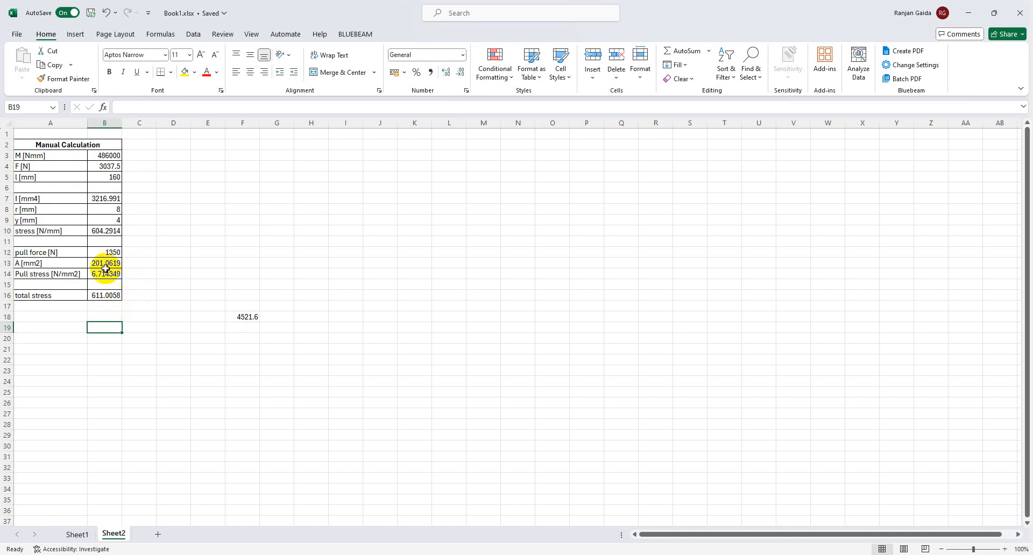
Show Sheet1's masonry pull-out check with Fpull of 4521.6, or 4.5216 KN.
left_click(73, 534)
scroll(184, 371, "down", 3)
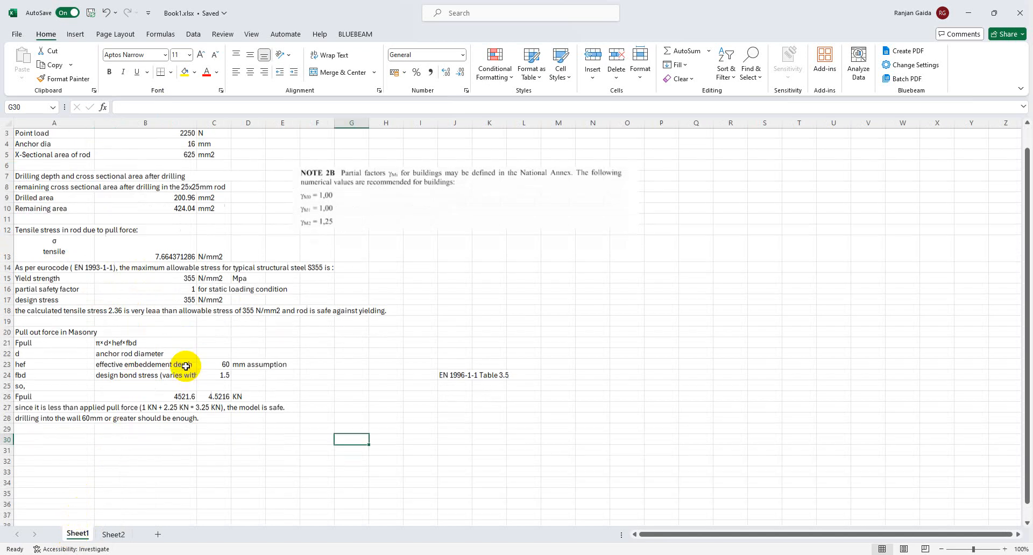